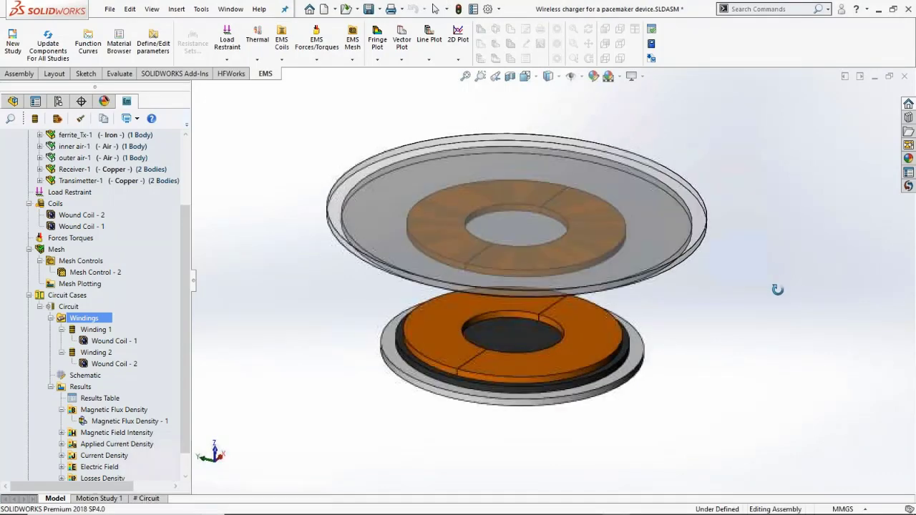
Step: Examine the assembly's component list and identify the transmitter, receiver and ferrite parts in the model
{"action": "left_click", "coordinate": [15, 102]}
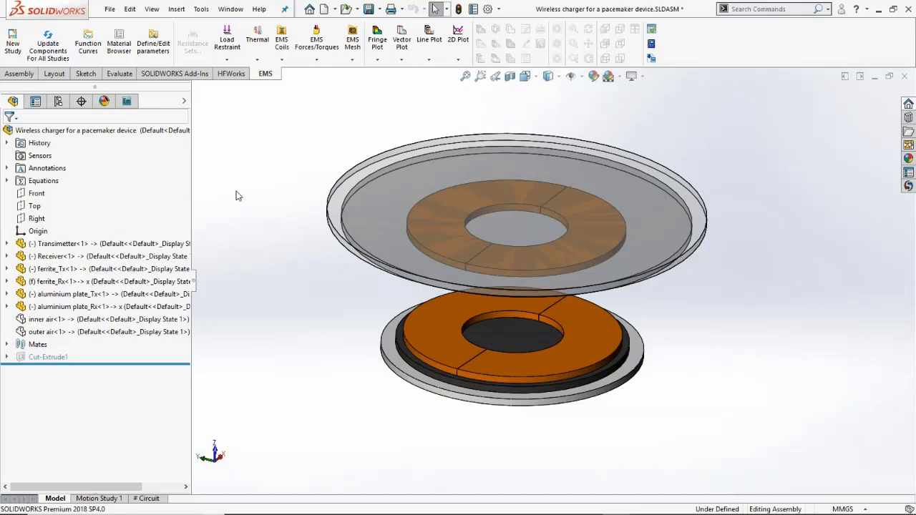
{"action": "middle_click_drag", "start_coordinate": [290, 292], "coordinate": [290, 272]}
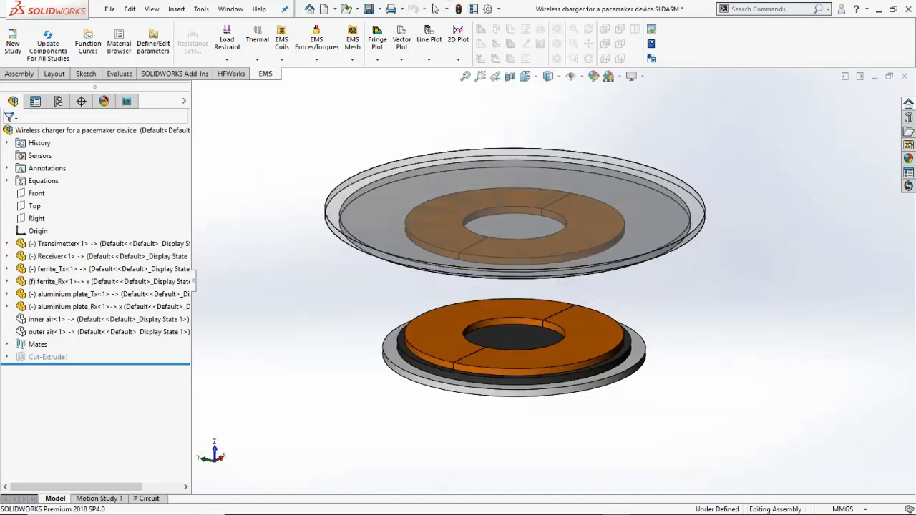
{"action": "left_click", "coordinate": [75, 247]}
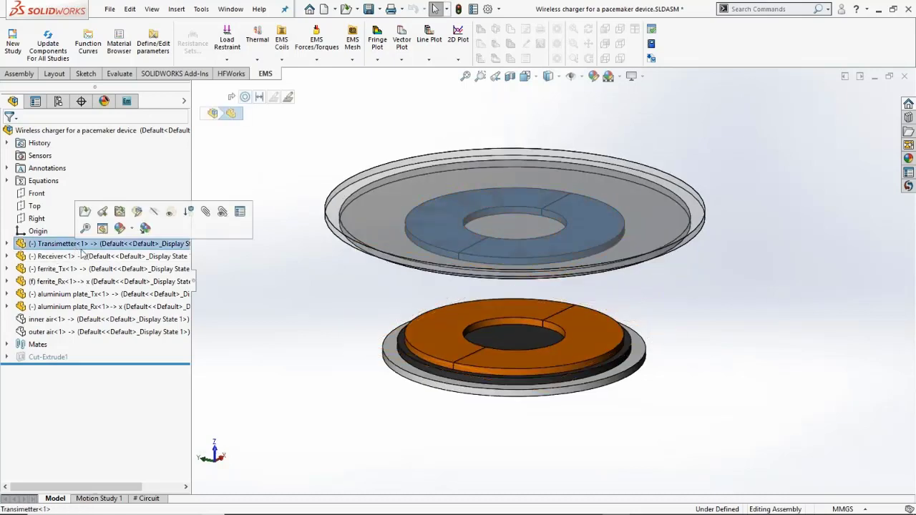
{"action": "left_click_drag", "start_coordinate": [74, 262], "coordinate": [107, 342]}
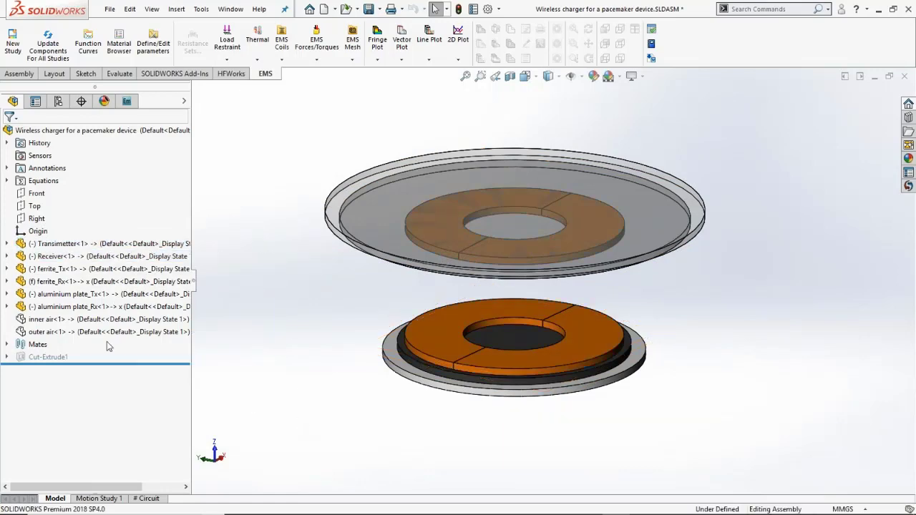
{"action": "left_click", "coordinate": [71, 269]}
{"action": "left_click", "coordinate": [68, 282]}
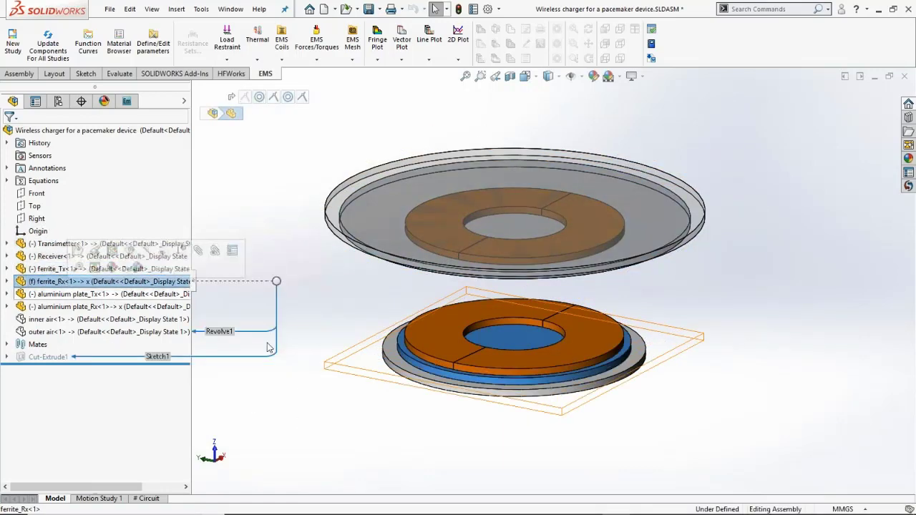
{"action": "left_click", "coordinate": [298, 400]}
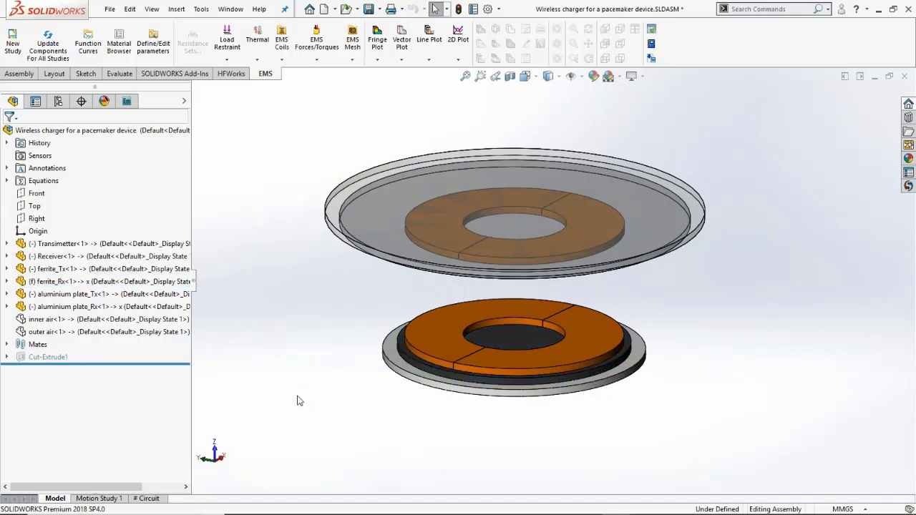
Step: Make the receiver-side aluminium plate and the ferrite_Rx disc transparent so the coil beneath them can be seen
{"action": "middle_click_drag", "start_coordinate": [297, 398], "coordinate": [362, 167]}
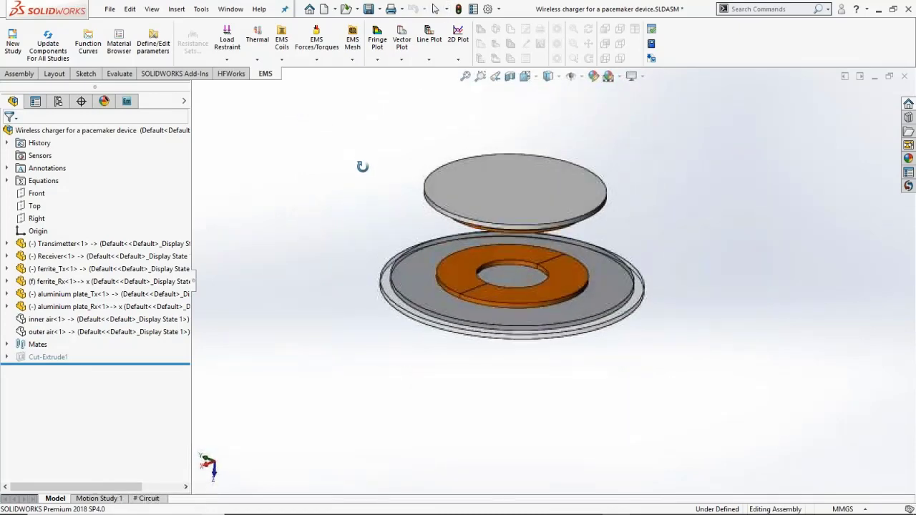
{"action": "right_click", "coordinate": [495, 193]}
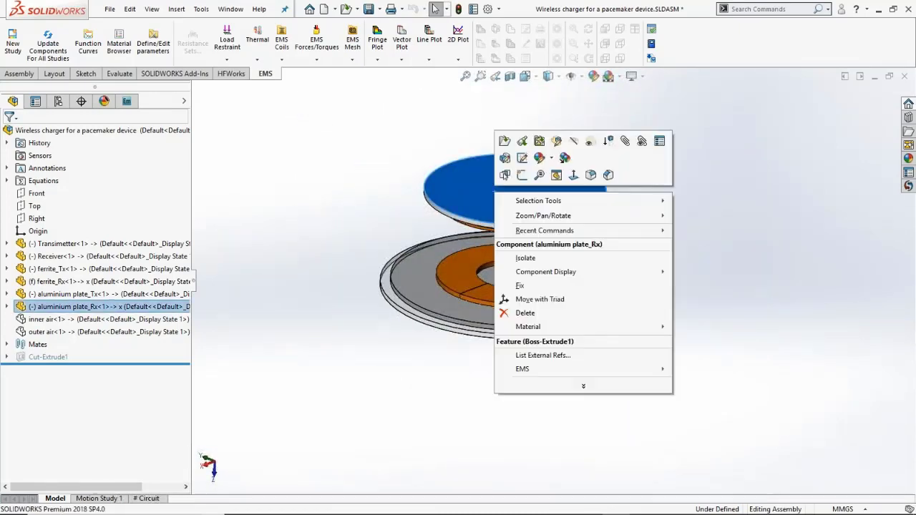
{"action": "left_click", "coordinate": [590, 141]}
{"action": "right_click", "coordinate": [469, 189]}
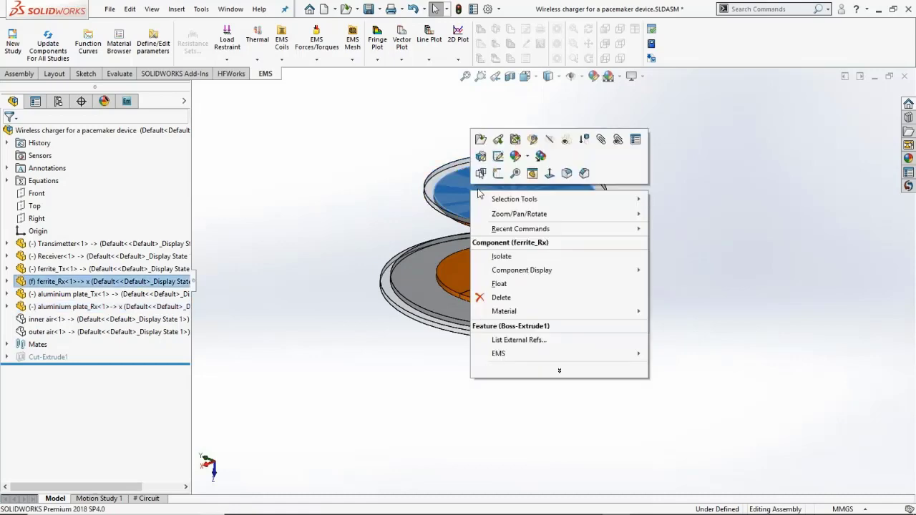
{"action": "left_click", "coordinate": [565, 138]}
{"action": "left_click", "coordinate": [365, 215]}
{"action": "mouse_move", "coordinate": [365, 214]}
{"action": "middle_mouse_down"}
{"action": "mouse_move", "coordinate": [368, 194]}
{"action": "mouse_move", "coordinate": [372, 222]}
{"action": "middle_mouse_up"}
{"action": "scroll", "coordinate": [504, 231], "scroll_direction": "down", "scroll_amount": 2}
{"action": "middle_click_drag", "start_coordinate": [705, 192], "coordinate": [706, 201]}
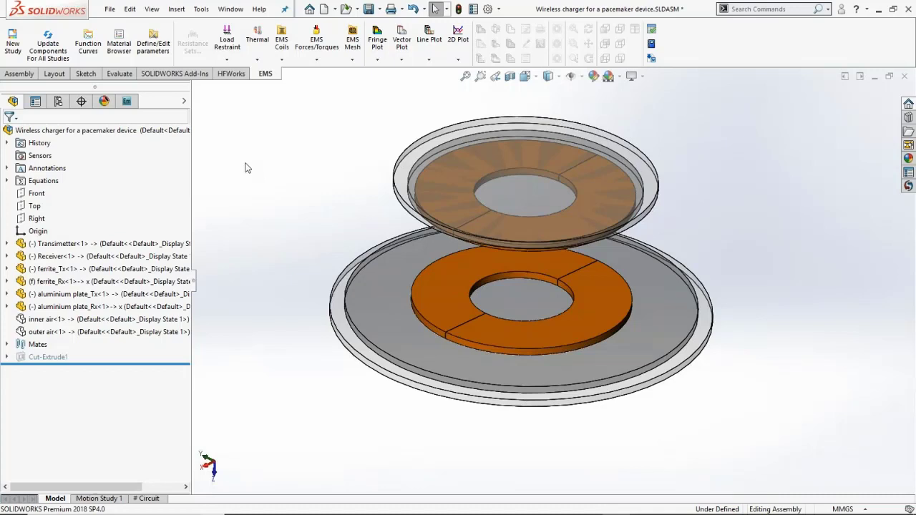
Step: Show the EMS study tree and collapse the Circuit Coupling study
{"action": "left_click", "coordinate": [127, 101]}
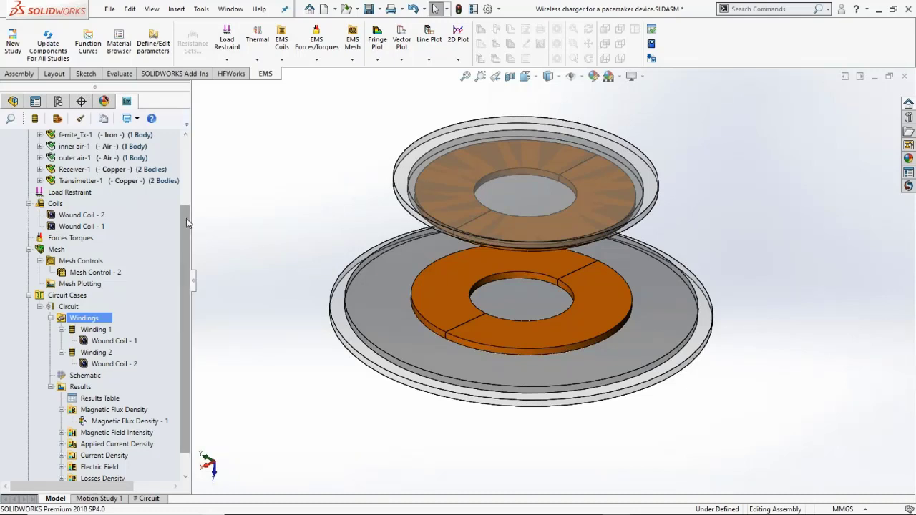
{"action": "left_click_drag", "start_coordinate": [184, 211], "coordinate": [194, 134]}
{"action": "left_click", "coordinate": [17, 160]}
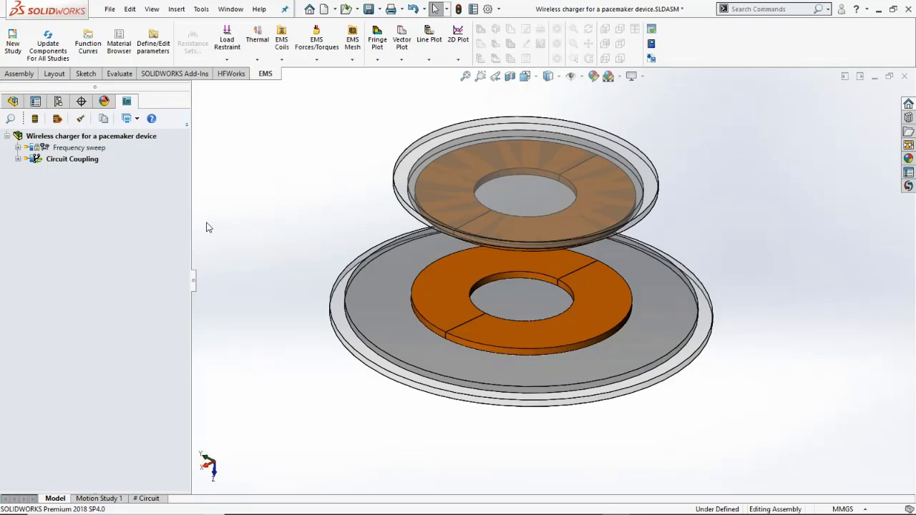
Step: Start defining a new AC Magnetic study with a frequency of 20000 Hz and split core loss disabled
{"action": "left_click", "coordinate": [128, 139]}
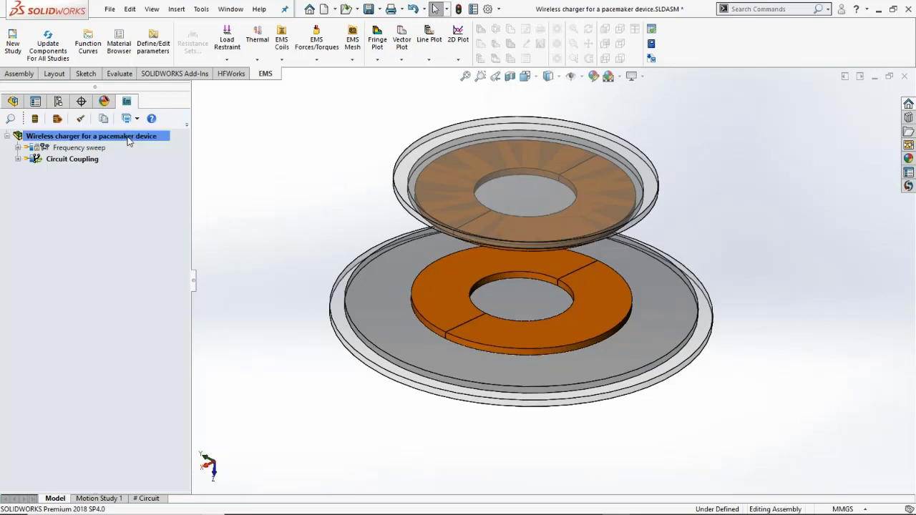
{"action": "right_click", "coordinate": [130, 138]}
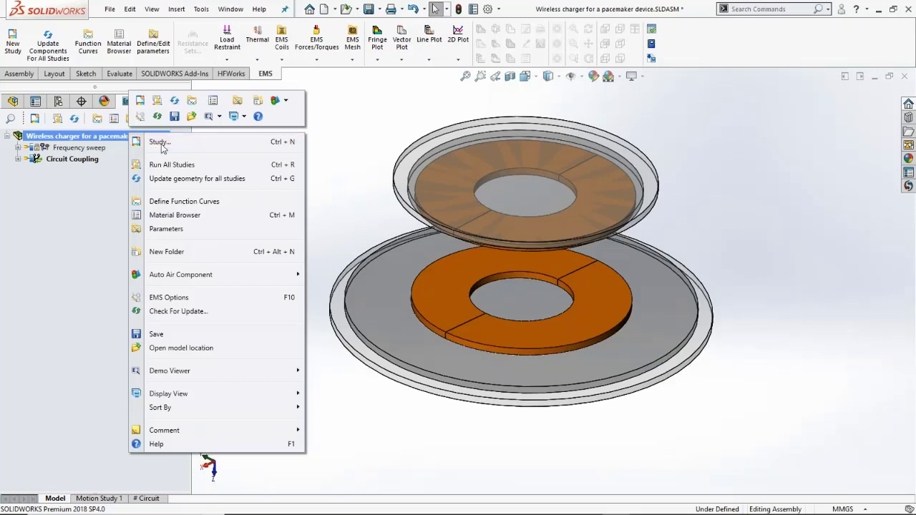
{"action": "left_click", "coordinate": [154, 139]}
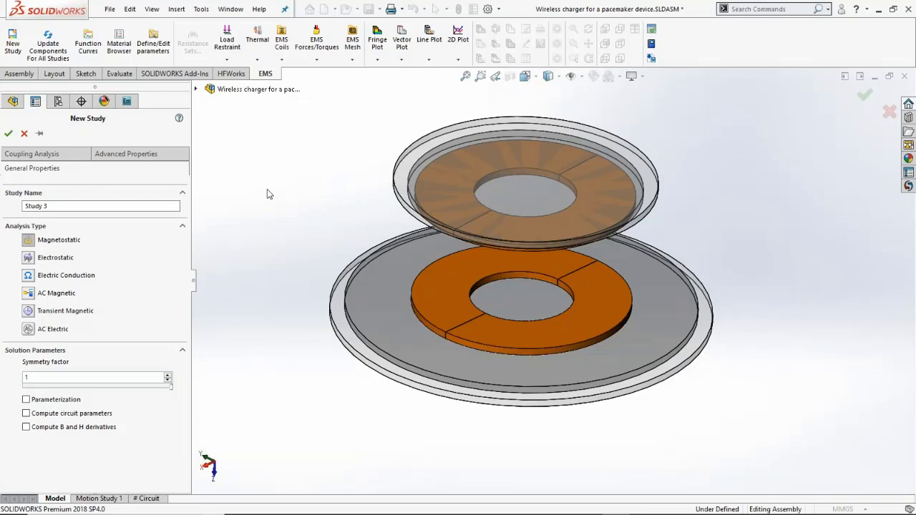
{"action": "left_click", "coordinate": [27, 297]}
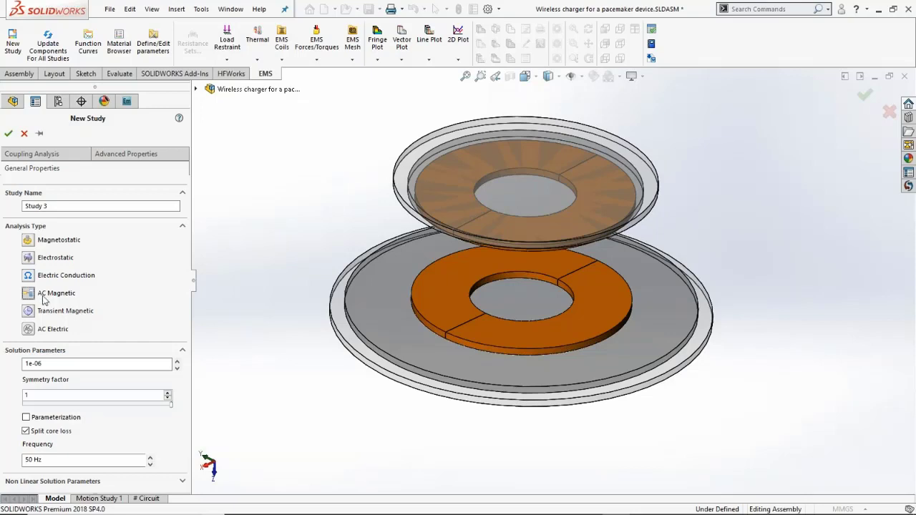
{"action": "left_click", "coordinate": [55, 460]}
{"action": "double_click", "coordinate": [55, 460]}
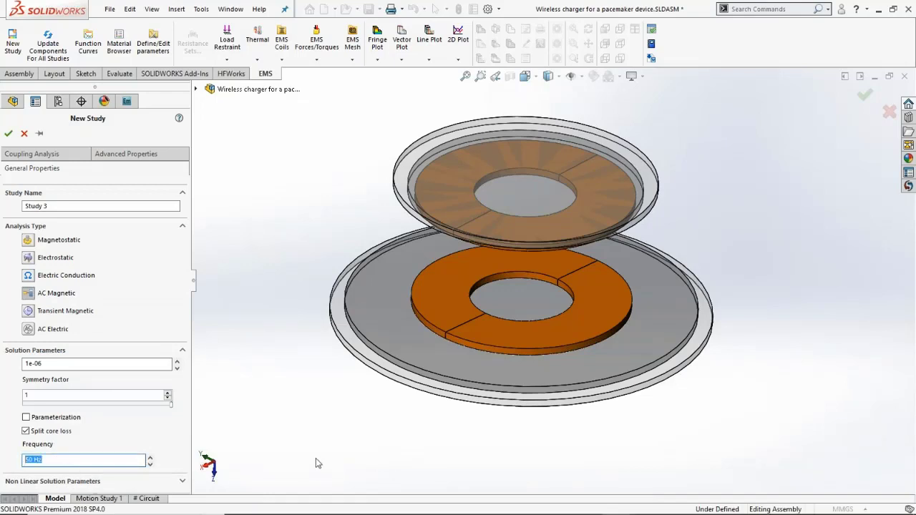
{"action": "type", "text": "20000"}
{"action": "left_click", "coordinate": [151, 433]}
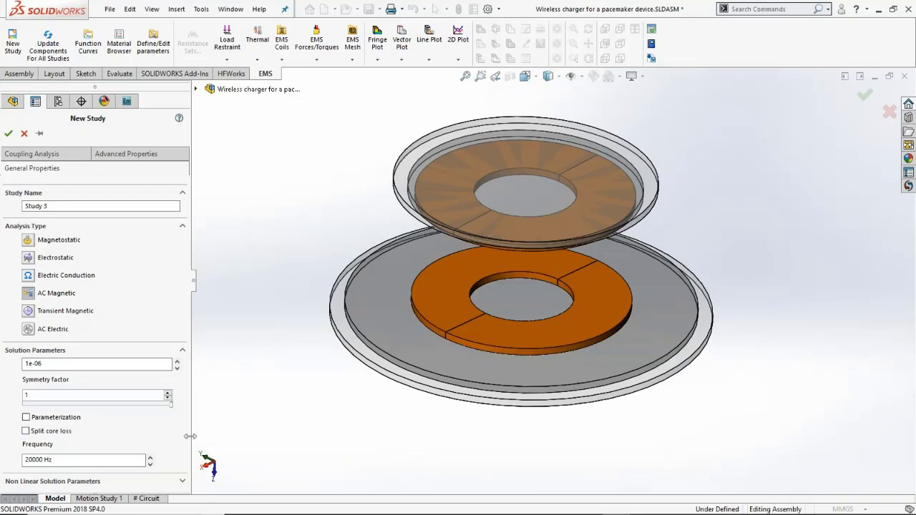
Step: Enable coupling to circuit for the new study and discard the study definition
{"action": "left_click", "coordinate": [32, 154]}
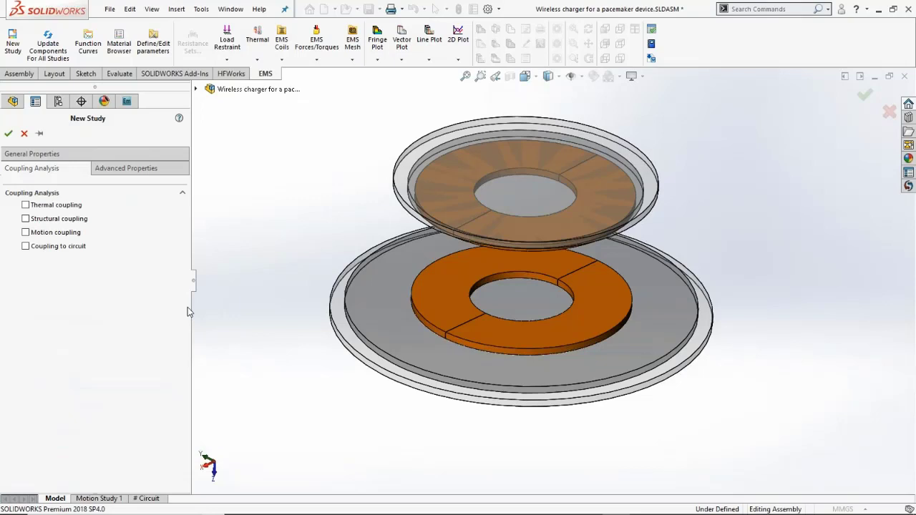
{"action": "left_click", "coordinate": [44, 247]}
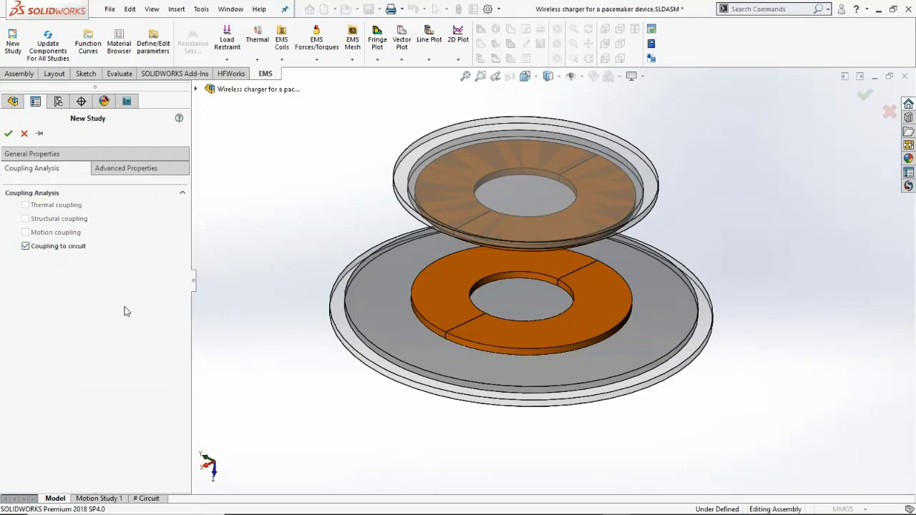
{"action": "left_click", "coordinate": [25, 134]}
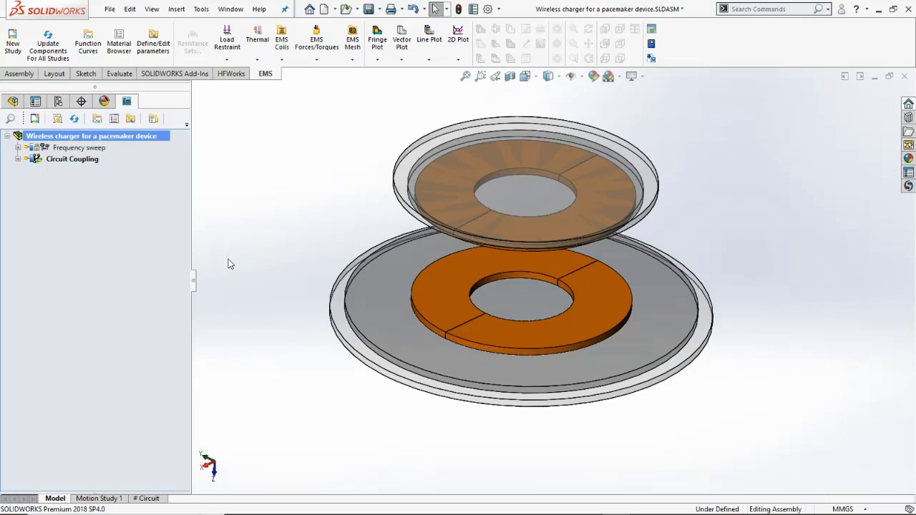
Step: Expand the Circuit Coupling study and open the material browser for applying a material to aluminium plate_Rx-1
{"action": "left_click", "coordinate": [18, 159]}
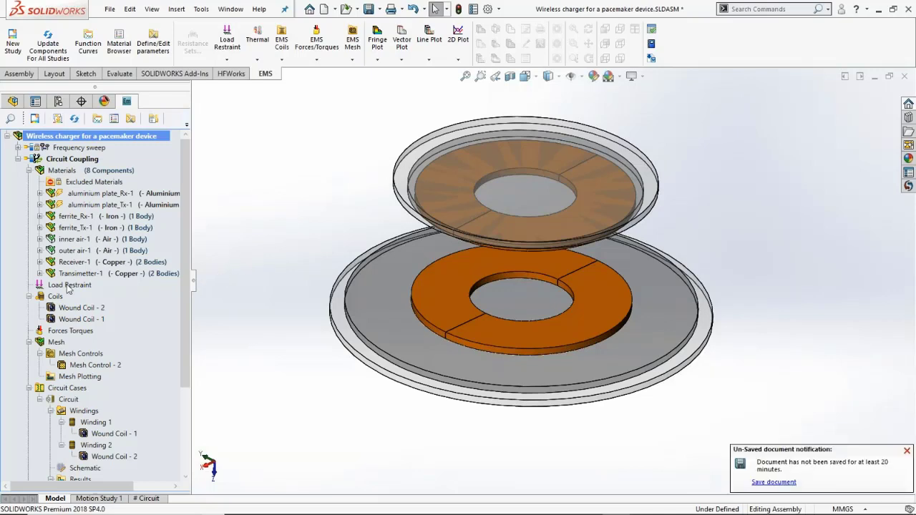
{"action": "left_click", "coordinate": [103, 320]}
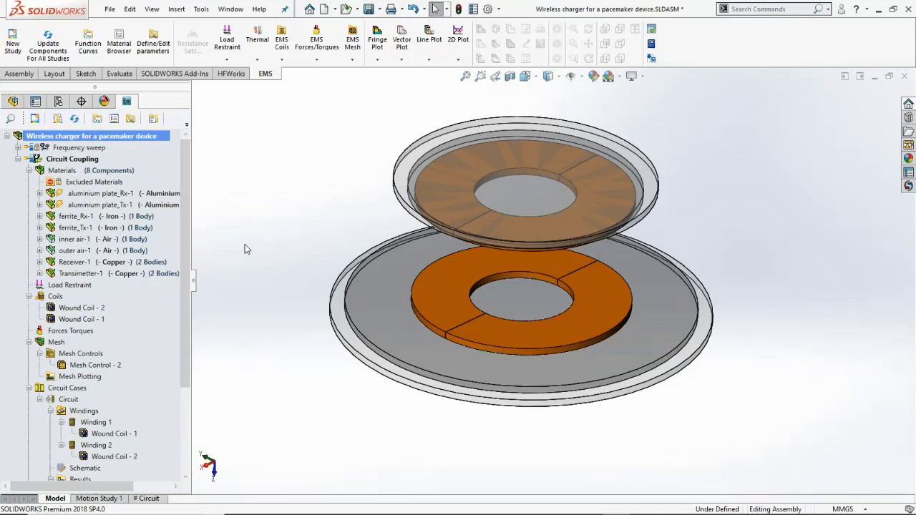
{"action": "mouse_move", "coordinate": [100, 197]}
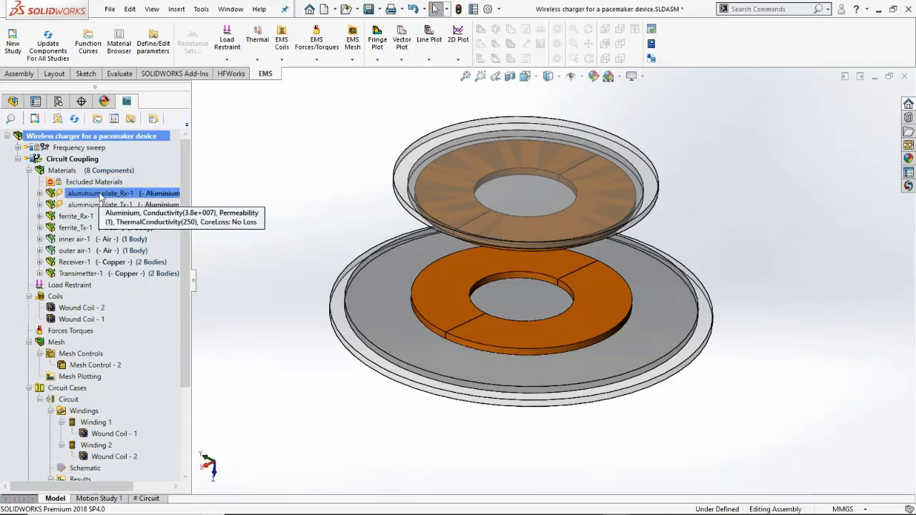
{"action": "right_click", "coordinate": [100, 197]}
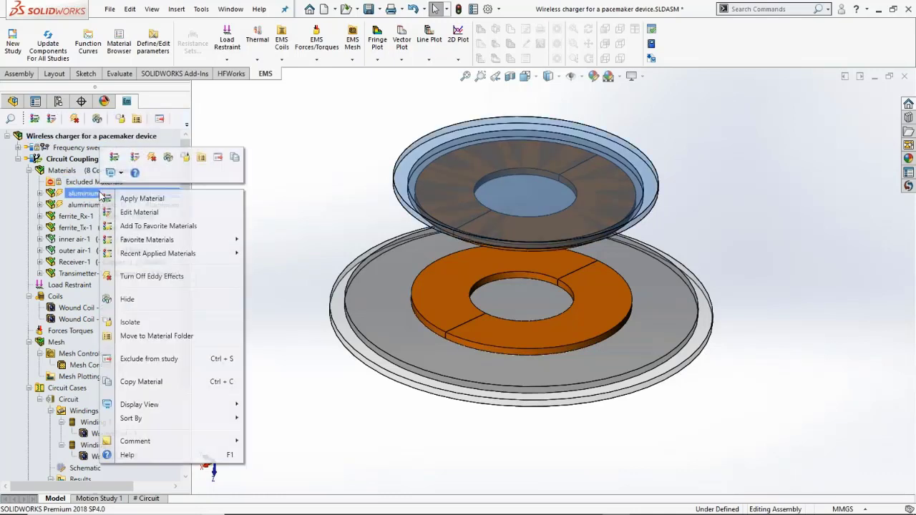
{"action": "left_click", "coordinate": [136, 199]}
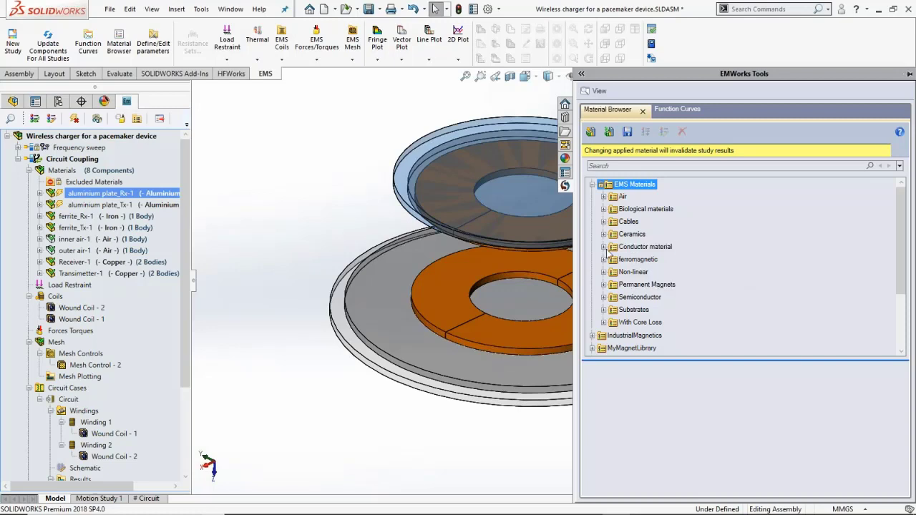
Step: Look through the conductor and non-linear material categories, review the properties of AISI 1010 Steel, and close the material browser
{"action": "left_click", "coordinate": [603, 247]}
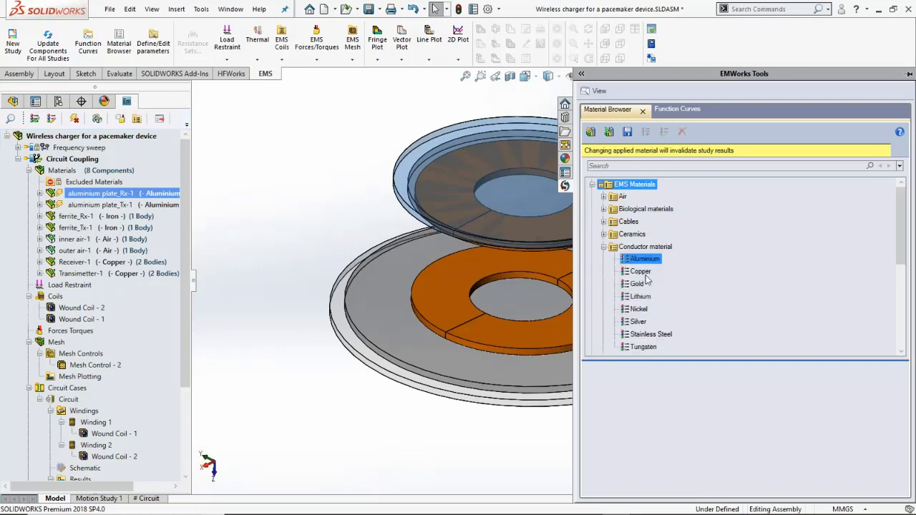
{"action": "left_click", "coordinate": [603, 247]}
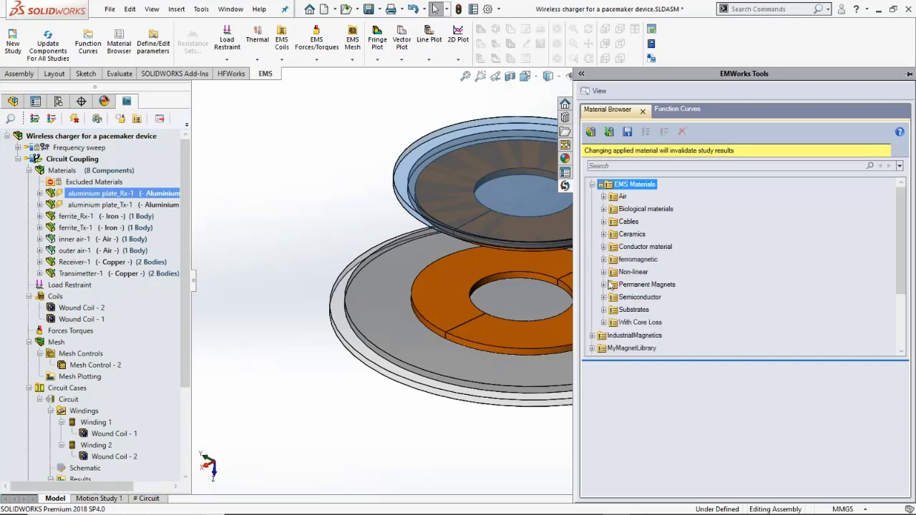
{"action": "left_click", "coordinate": [603, 272]}
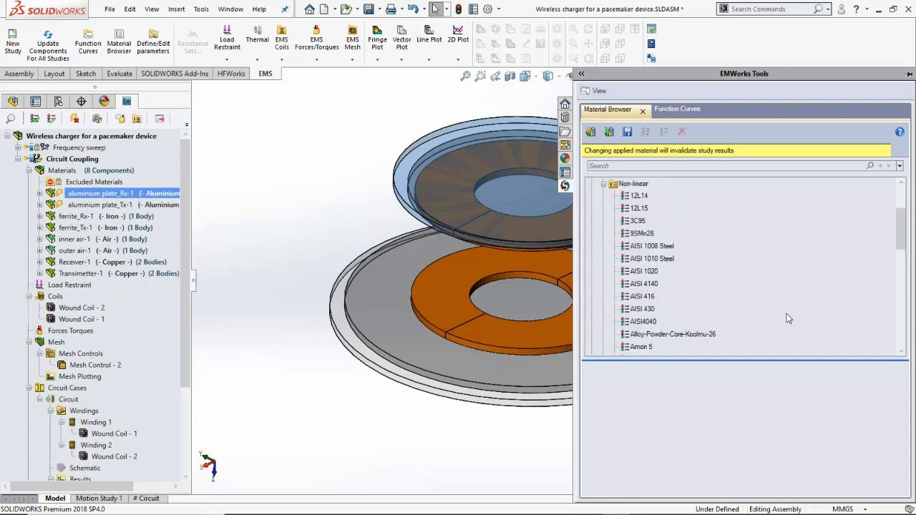
{"action": "left_click", "coordinate": [705, 262]}
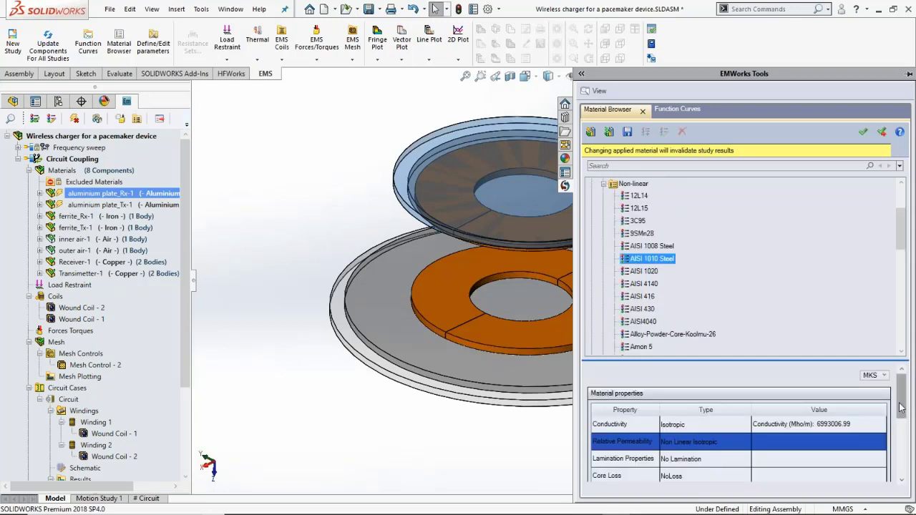
{"action": "scroll", "coordinate": [902, 430], "scroll_direction": "down", "scroll_amount": 2}
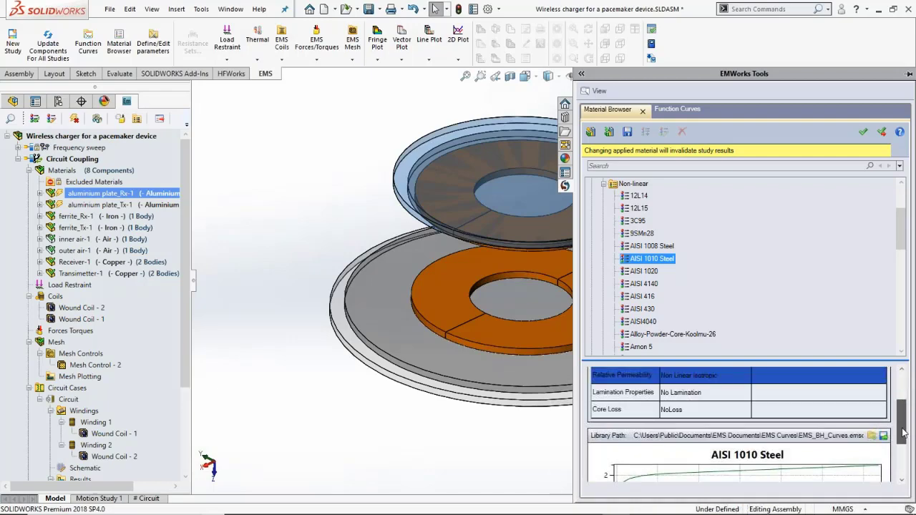
{"action": "scroll", "coordinate": [902, 433], "scroll_direction": "up", "scroll_amount": 3}
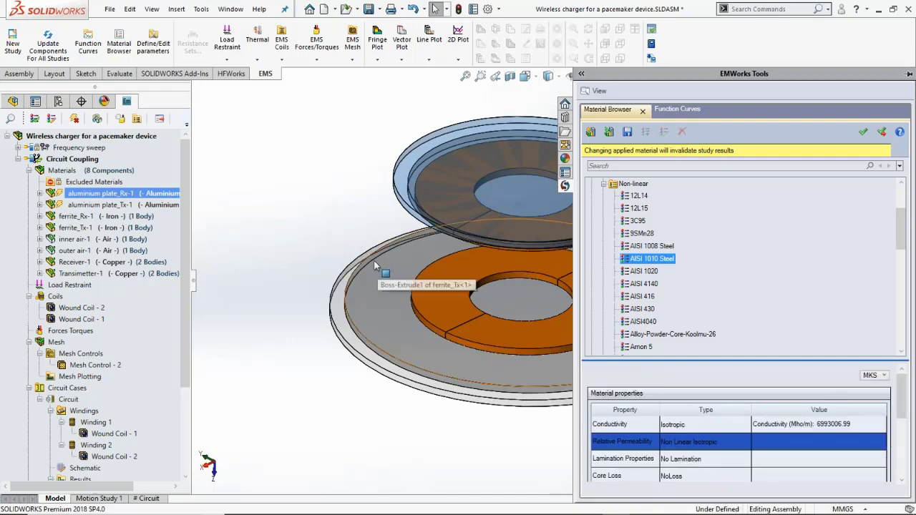
{"action": "left_click", "coordinate": [315, 215]}
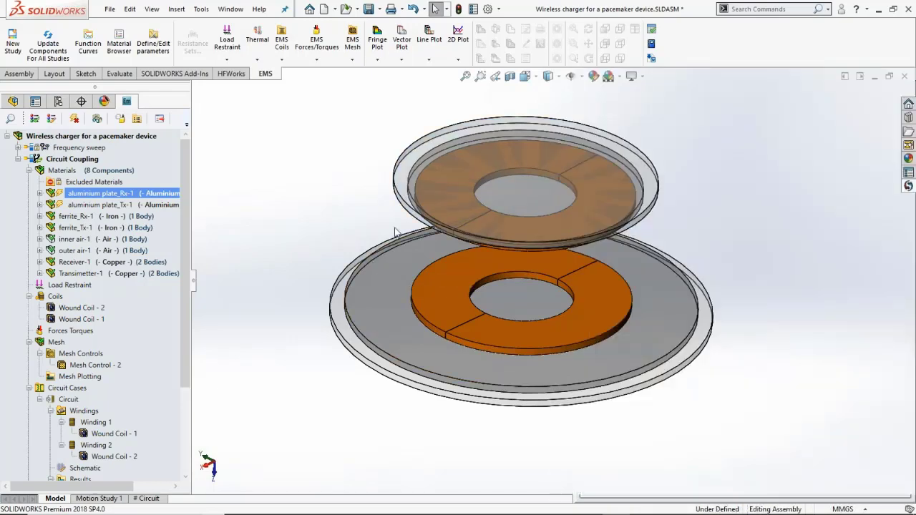
Step: Reopen the material browser, collapse the Non-linear category and review the EMS Materials categories
{"action": "left_click", "coordinate": [908, 186]}
{"action": "left_click", "coordinate": [605, 186]}
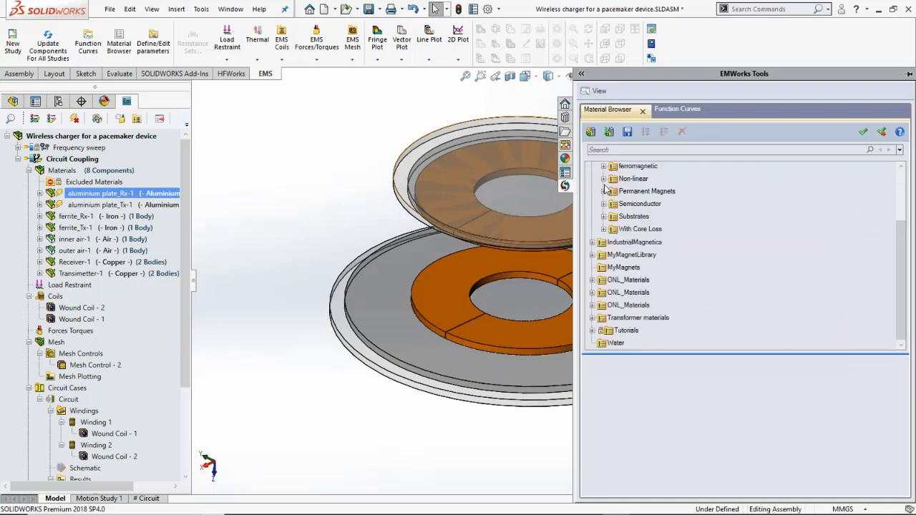
{"action": "scroll", "coordinate": [904, 208], "scroll_direction": "up", "scroll_amount": 1}
{"action": "scroll", "coordinate": [904, 207], "scroll_direction": "up", "scroll_amount": 1}
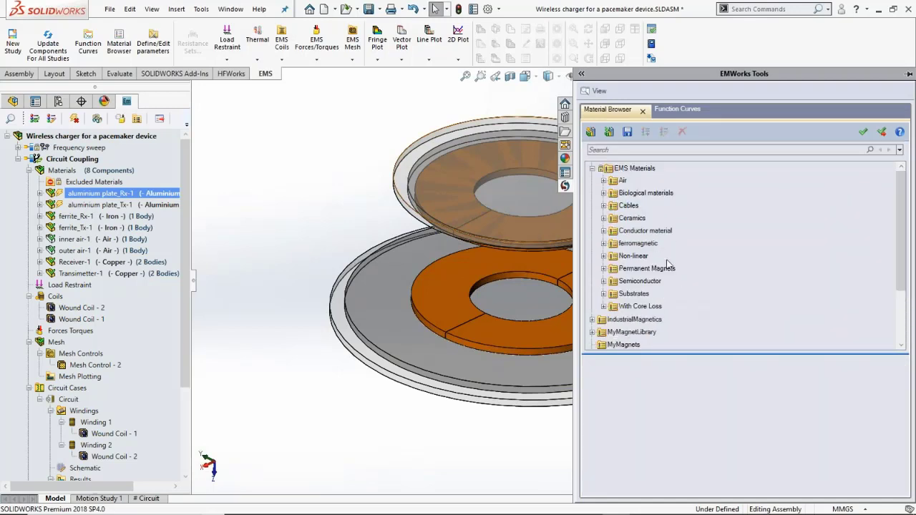
Step: Close the material browser and highlight the aluminium plates of the receiver and transmitter in the study's materials
{"action": "left_click", "coordinate": [368, 221]}
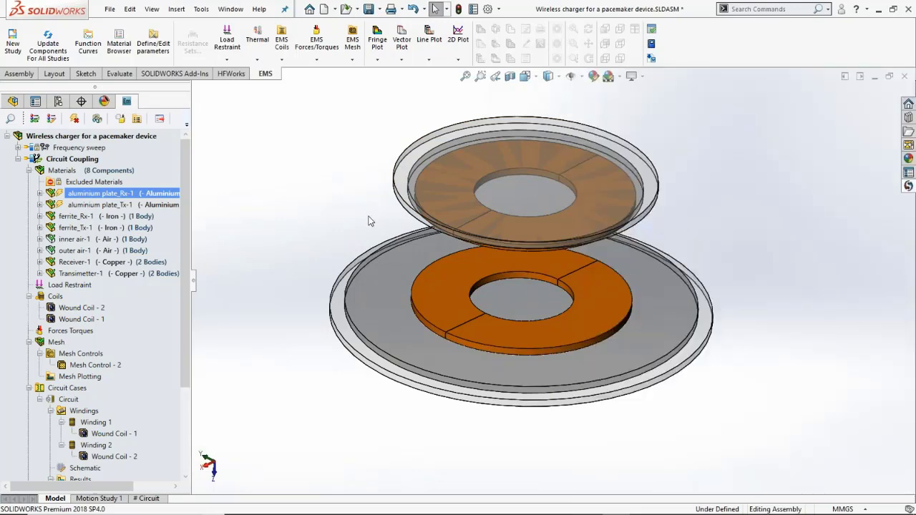
{"action": "left_click", "coordinate": [141, 205], "text": "ctrl"}
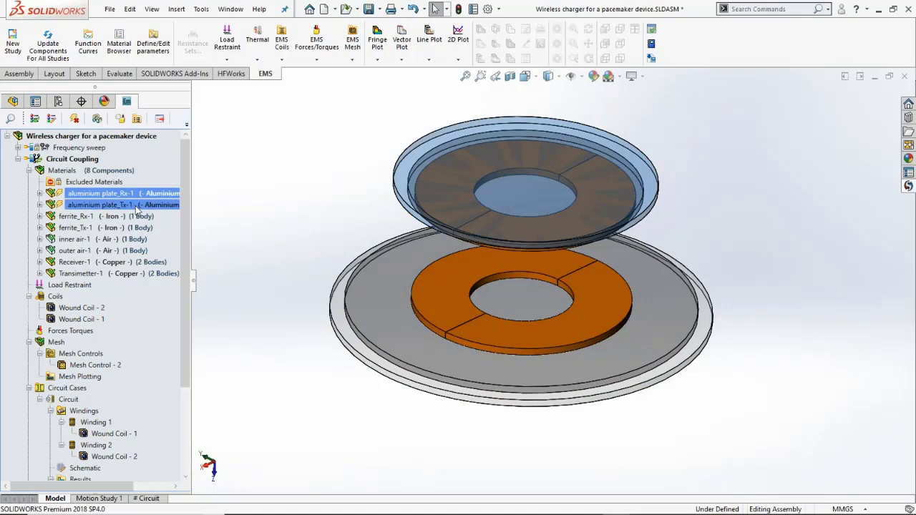
{"action": "left_click", "coordinate": [136, 206], "text": "ctrl"}
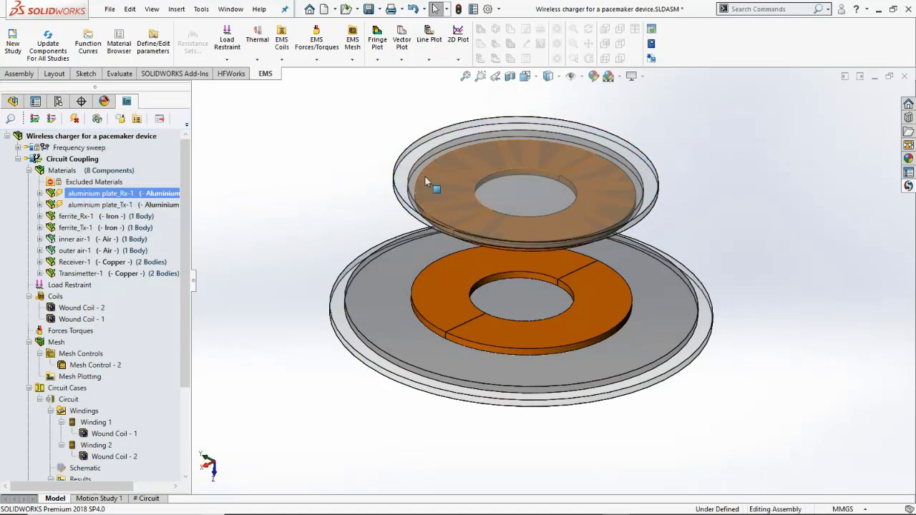
Step: Review the materials assigned to the two ferrite components and to the Receiver and Transimetter coil components
{"action": "left_click", "coordinate": [104, 216]}
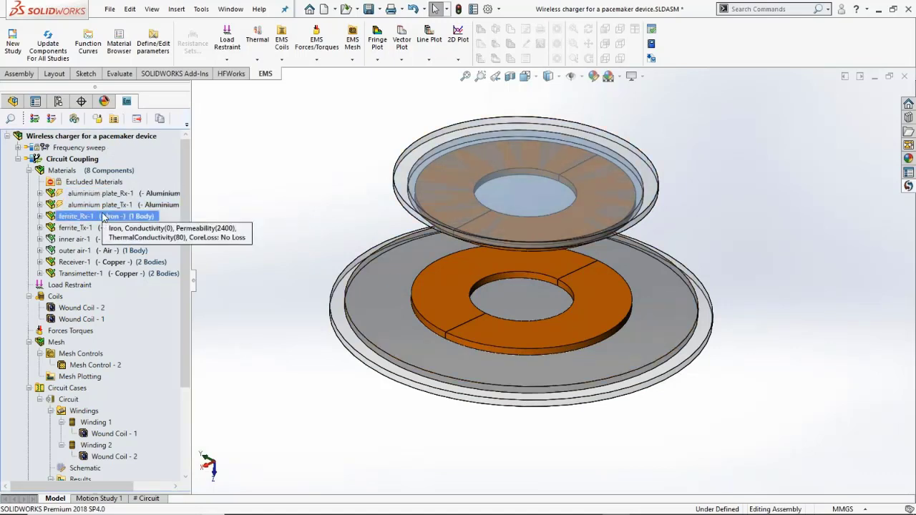
{"action": "left_click", "coordinate": [100, 228]}
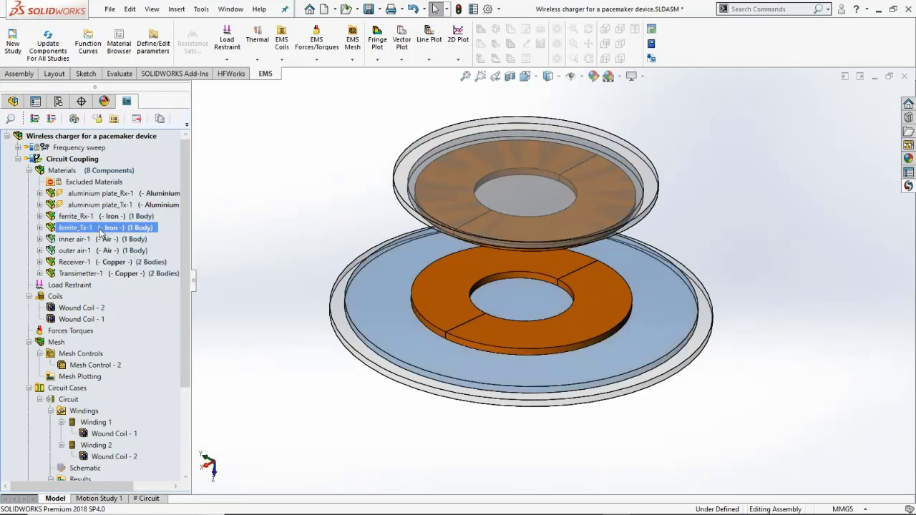
{"action": "left_click", "coordinate": [127, 219], "text": "ctrl"}
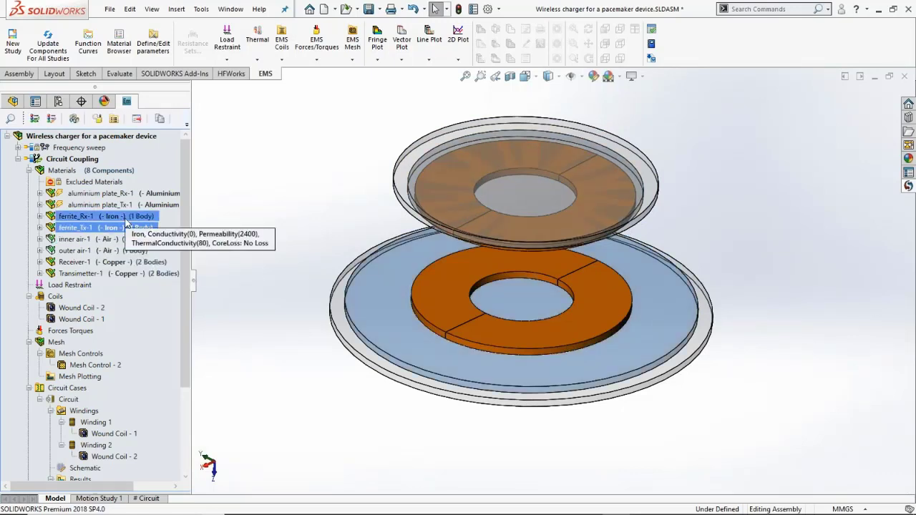
{"action": "left_click", "coordinate": [126, 219]}
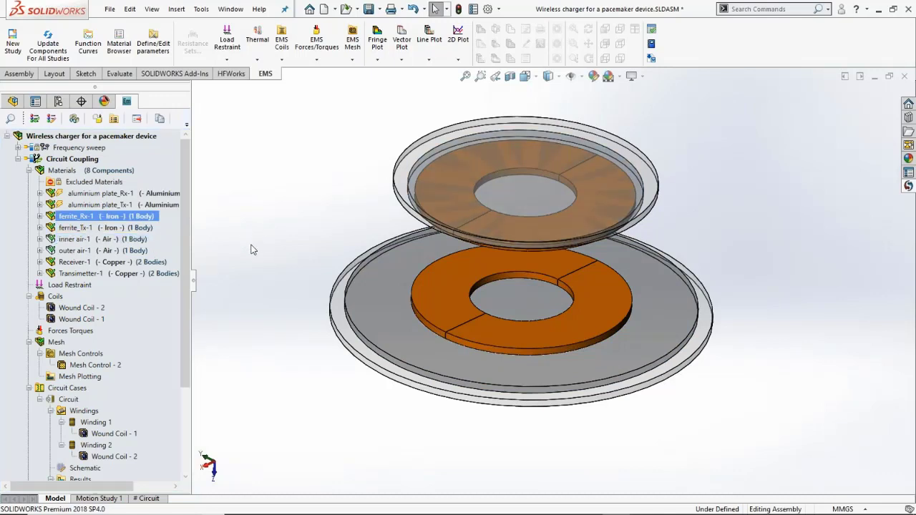
{"action": "left_click", "coordinate": [149, 263]}
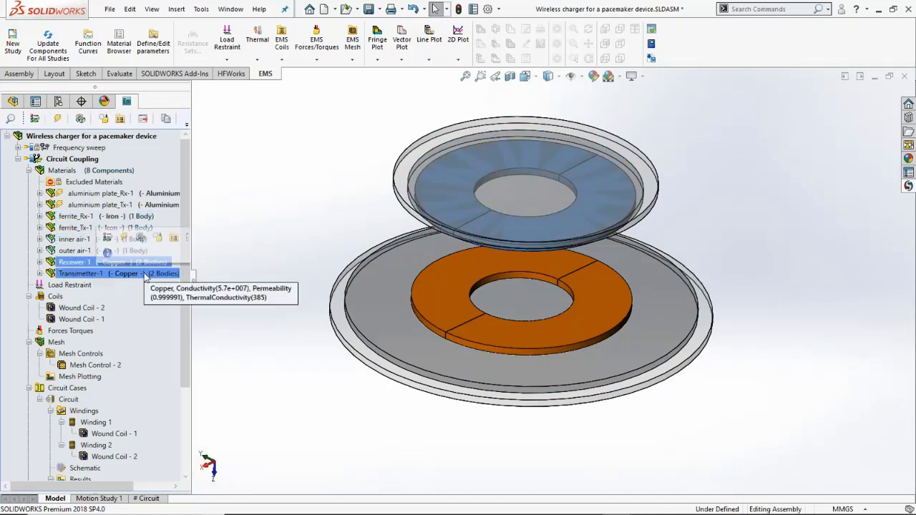
{"action": "left_click", "coordinate": [146, 274]}
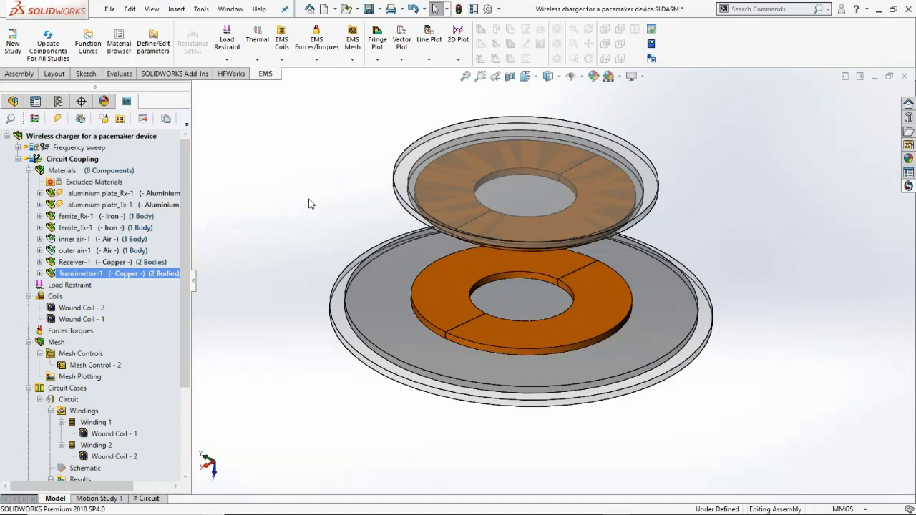
Step: Show the outer air-1 component, inspect the air region enclosing the charger, and hide it again
{"action": "key", "text": "z"}
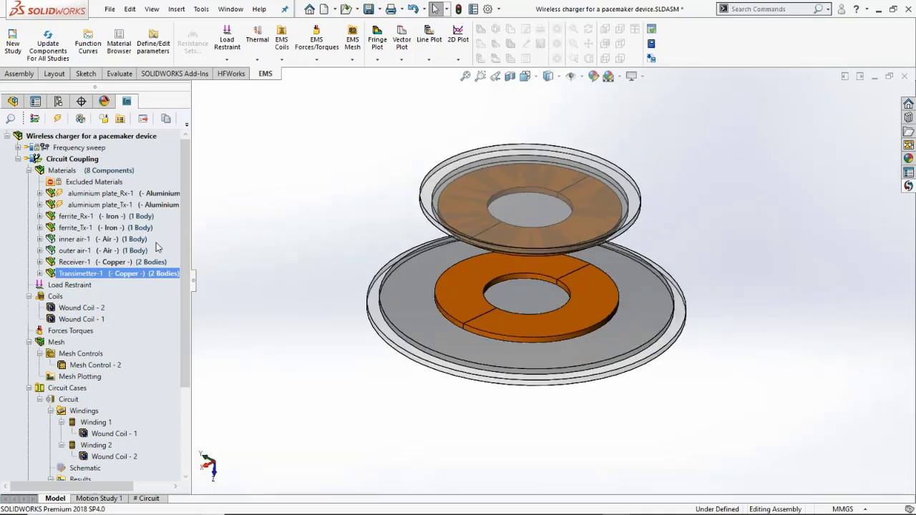
{"action": "right_click", "coordinate": [116, 252]}
{"action": "left_click", "coordinate": [149, 338]}
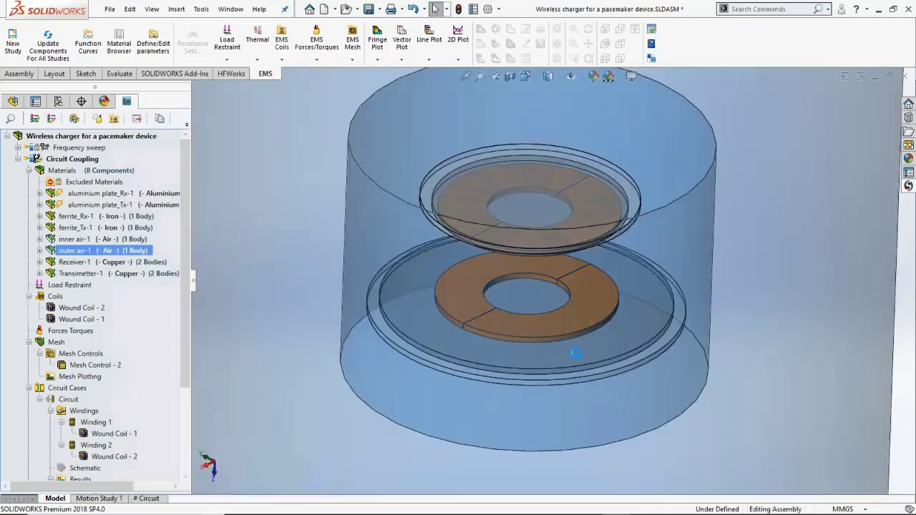
{"action": "scroll", "coordinate": [578, 358], "scroll_direction": "up", "scroll_amount": 3}
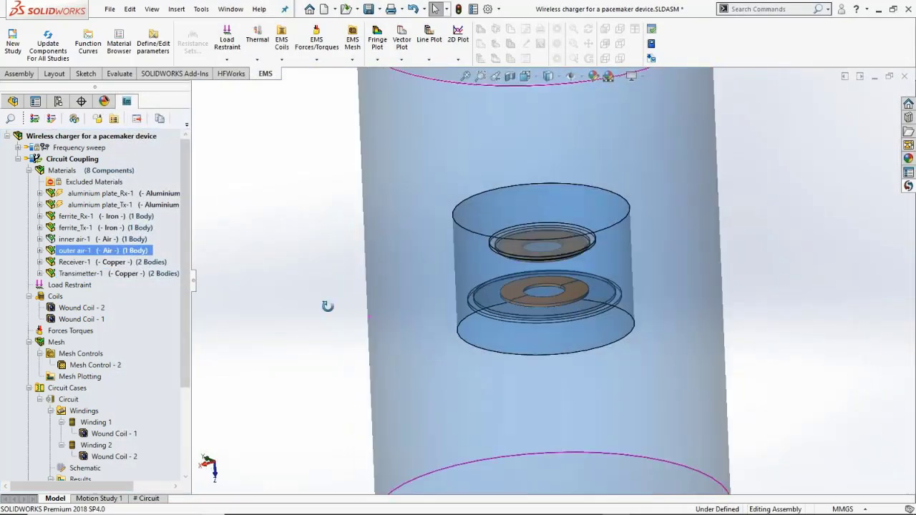
{"action": "key", "text": "f"}
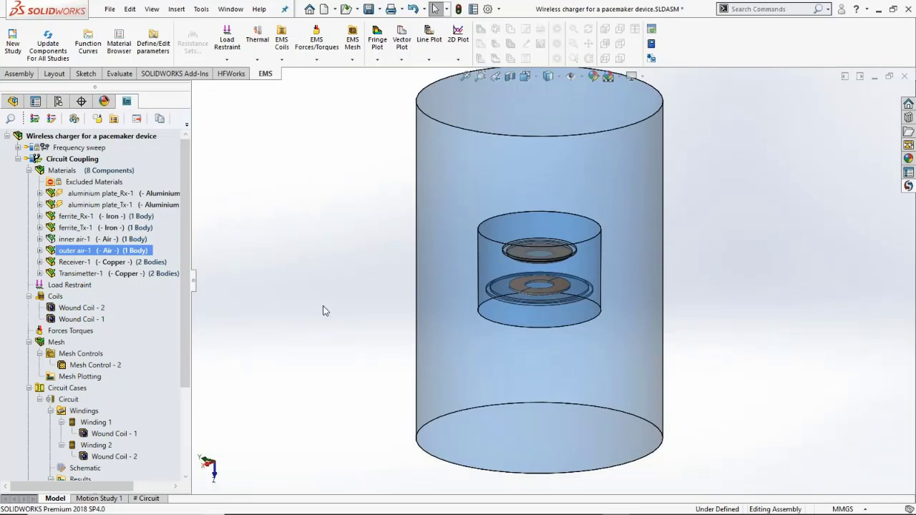
{"action": "middle_click_drag", "start_coordinate": [322, 306], "coordinate": [327, 311]}
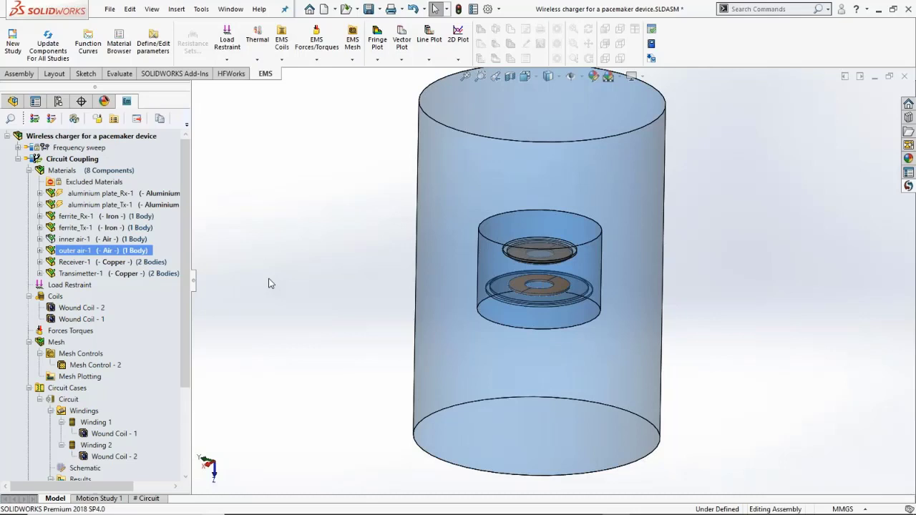
{"action": "right_click", "coordinate": [74, 252]}
{"action": "left_click", "coordinate": [101, 334]}
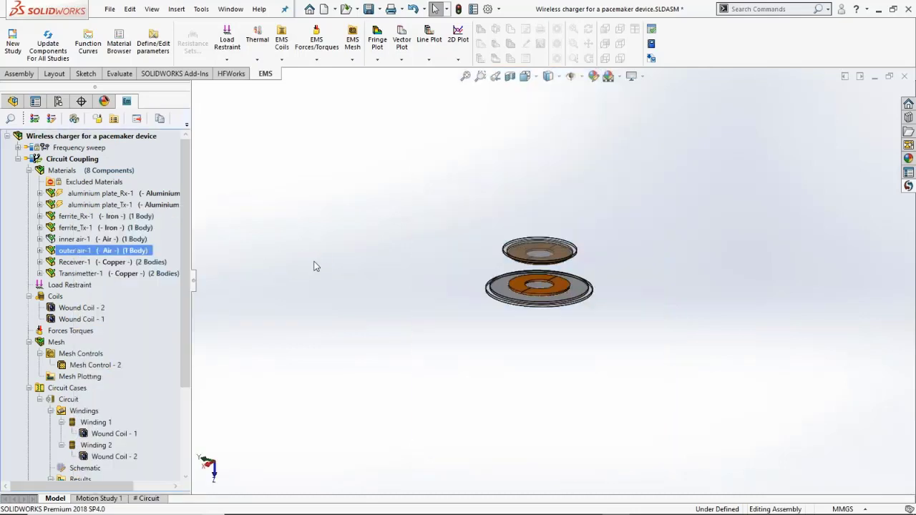
{"action": "key", "text": "f"}
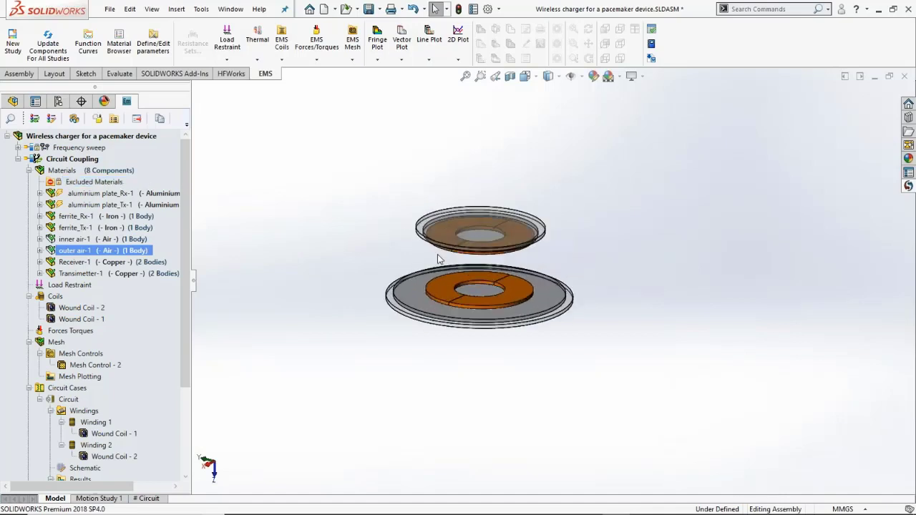
Step: Collapse the study's Materials list, check the settings summary of Wound Coil - 2, and open its definition for editing
{"action": "left_click", "coordinate": [29, 171]}
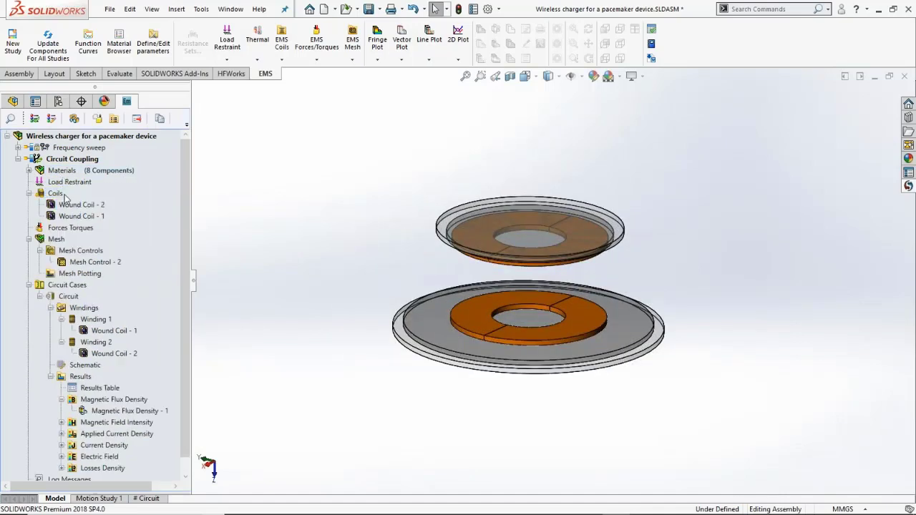
{"action": "left_click", "coordinate": [90, 229]}
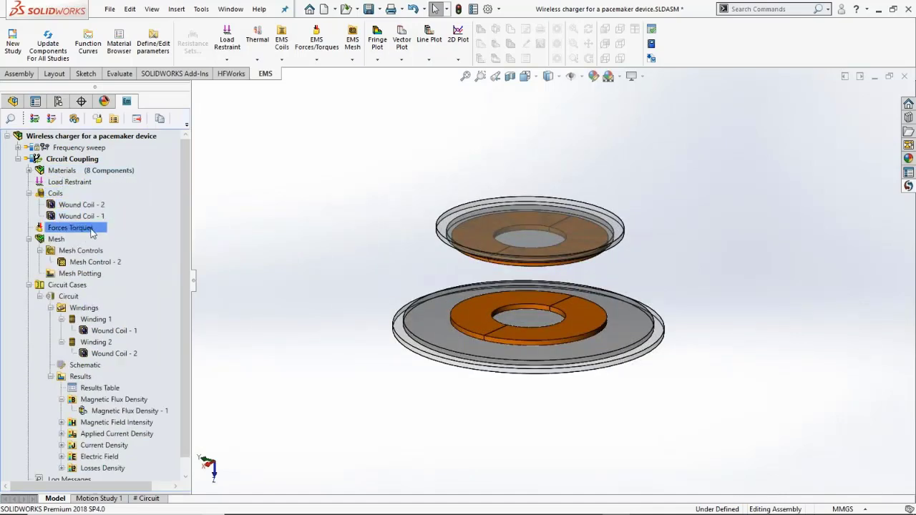
{"action": "left_click", "coordinate": [320, 248]}
{"action": "middle_click_drag", "start_coordinate": [319, 247], "coordinate": [318, 262]}
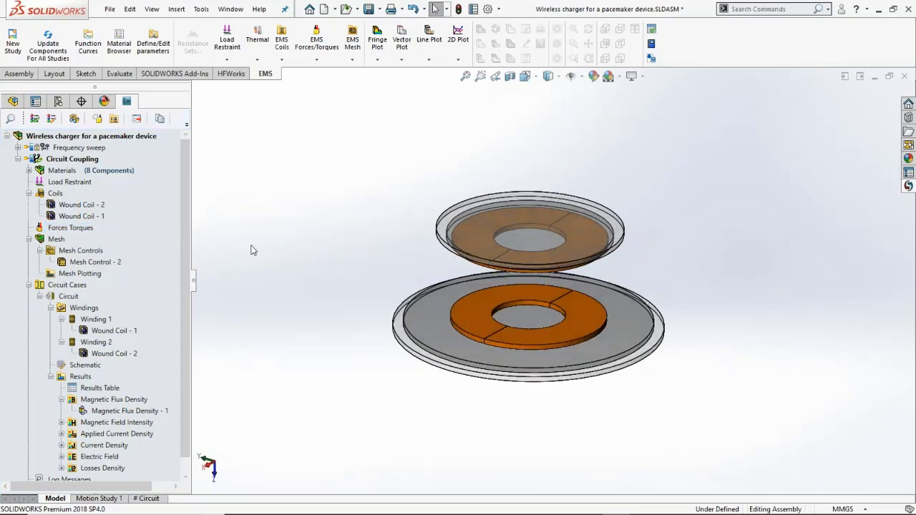
{"action": "left_click", "coordinate": [98, 206]}
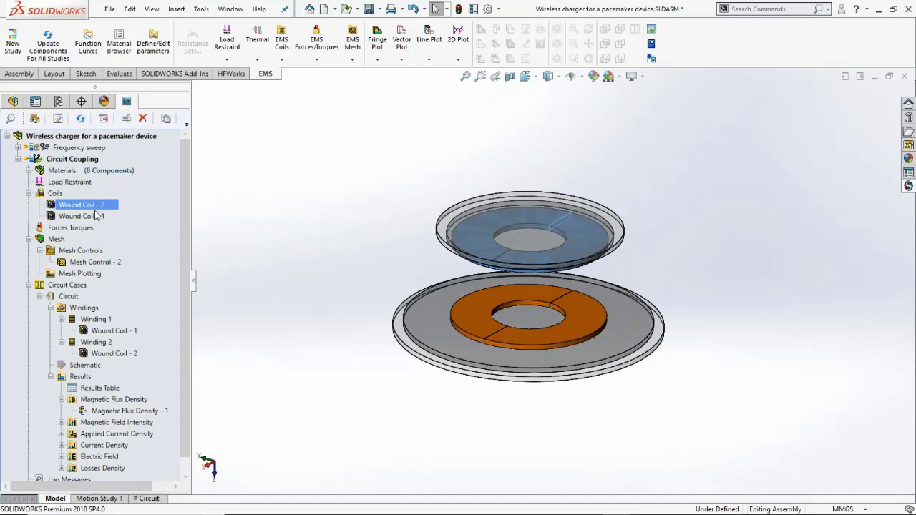
{"action": "mouse_move", "coordinate": [92, 207]}
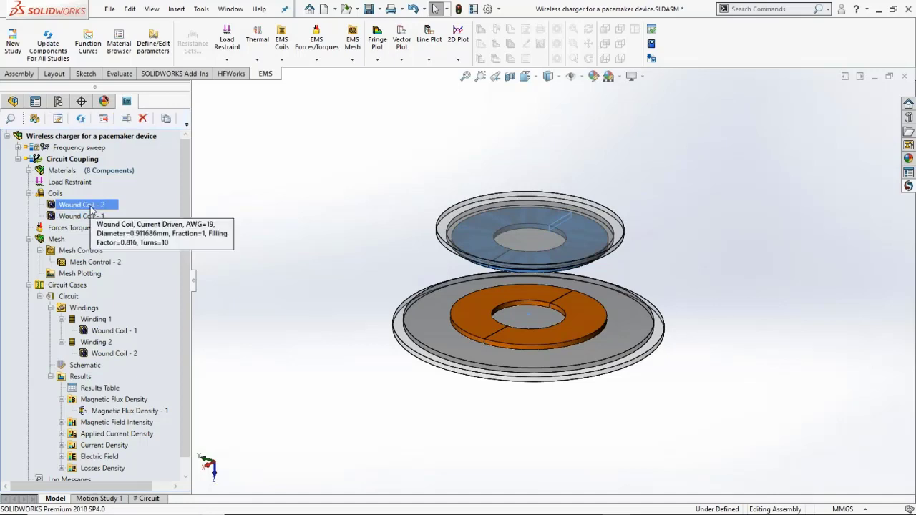
{"action": "right_click", "coordinate": [91, 208]}
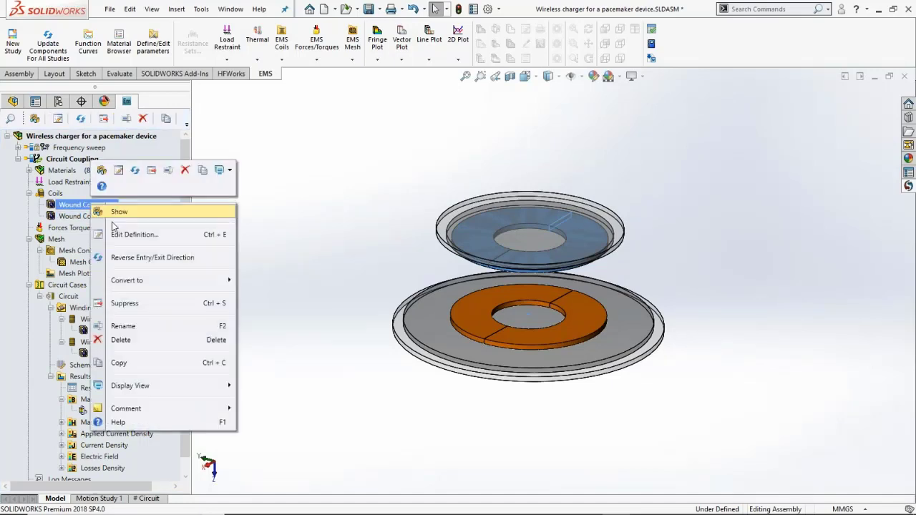
{"action": "left_click", "coordinate": [143, 233]}
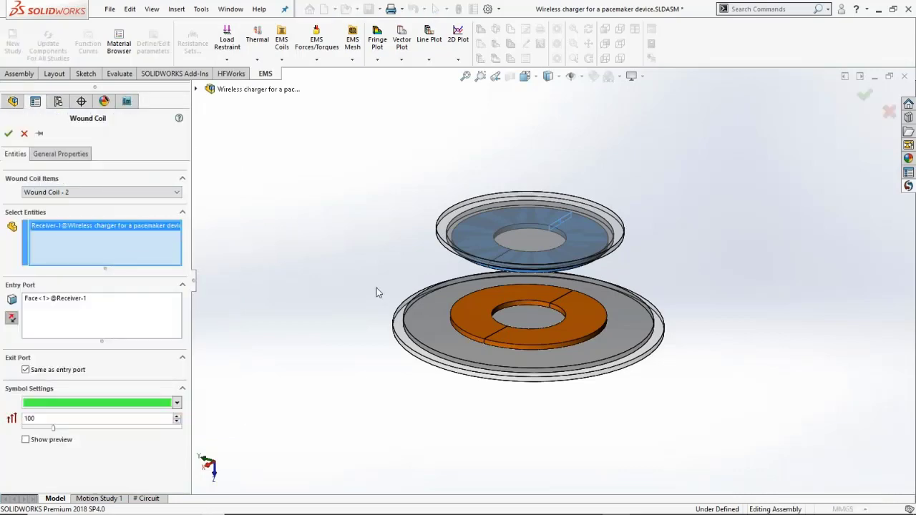
Step: Preview the current direction symbols on the Receiver coil's entry port, examine the selected port face, and turn the preview off
{"action": "middle_click_drag", "start_coordinate": [376, 289], "coordinate": [334, 274]}
{"action": "scroll", "coordinate": [580, 244], "scroll_direction": "down", "scroll_amount": 5}
{"action": "scroll", "coordinate": [603, 275], "scroll_direction": "down", "scroll_amount": 2}
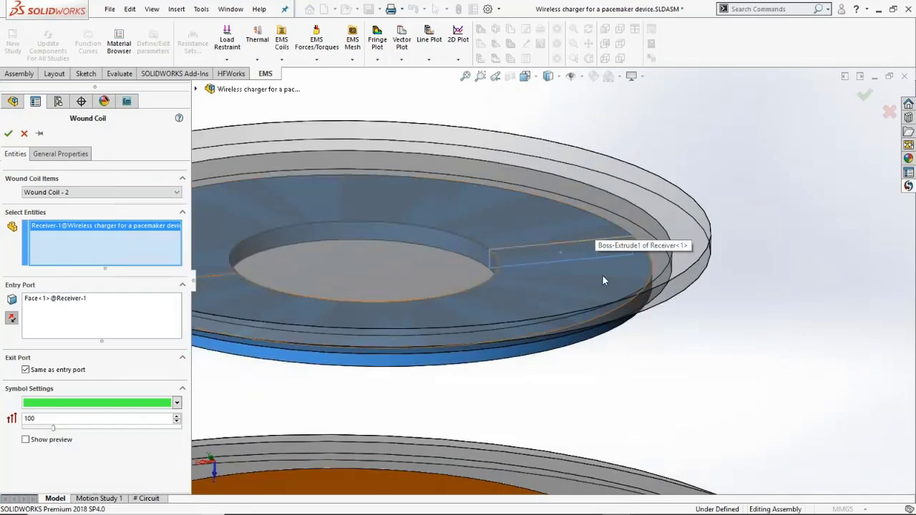
{"action": "scroll", "coordinate": [623, 304], "scroll_direction": "up", "scroll_amount": 3}
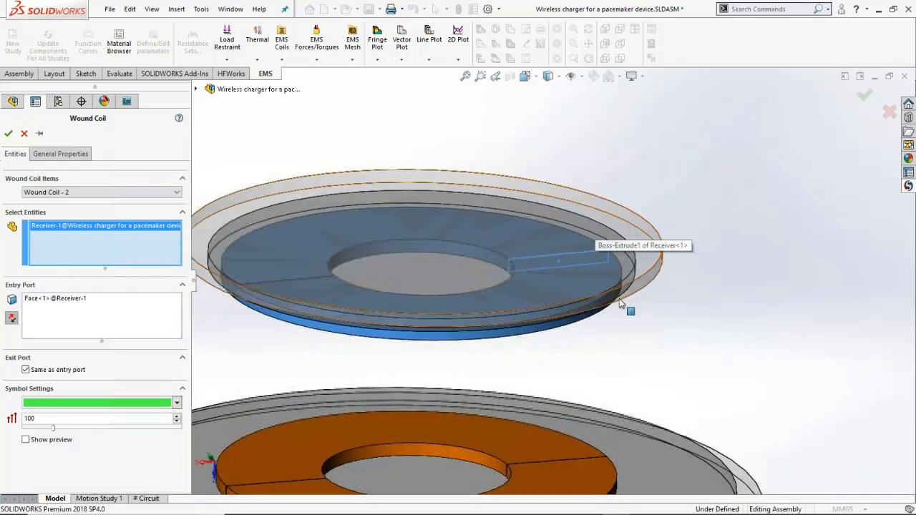
{"action": "left_click", "coordinate": [70, 441]}
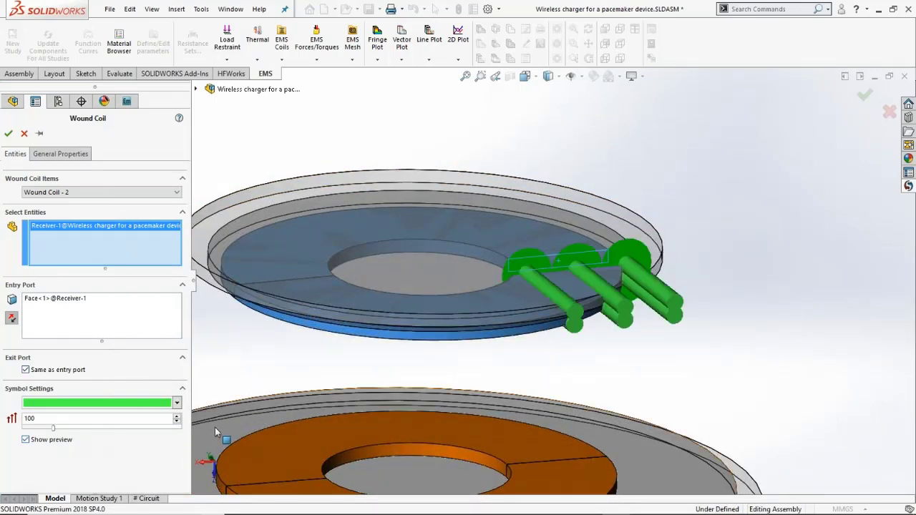
{"action": "left_click", "coordinate": [49, 307]}
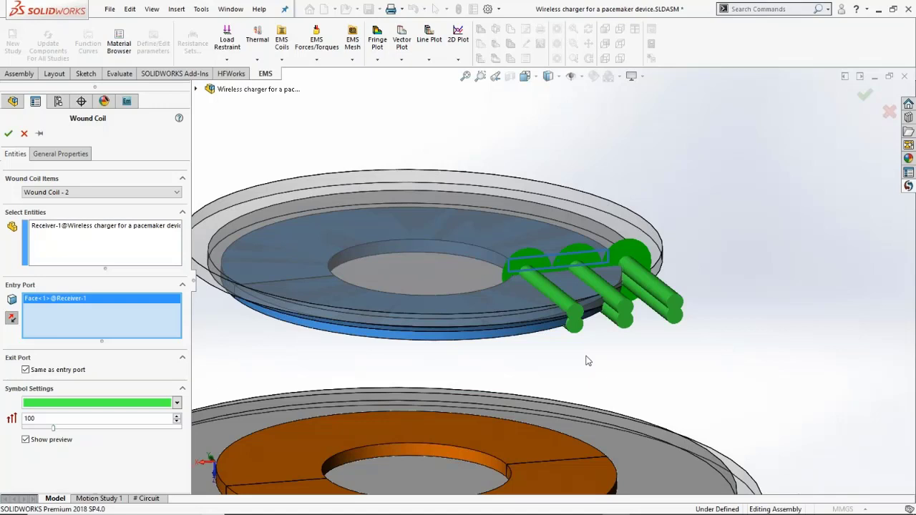
{"action": "left_click", "coordinate": [58, 442]}
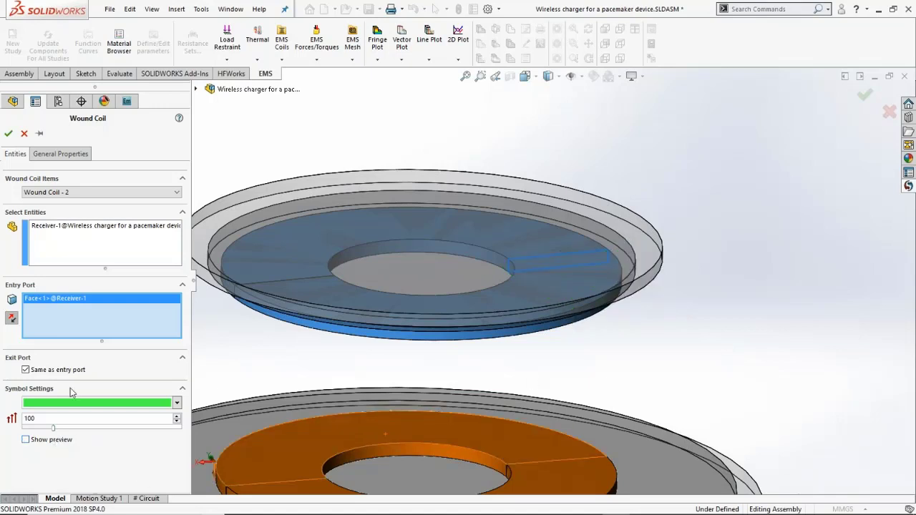
Step: Review the wire gauge, turns and filling factor in Wound Coil - 2's general properties and accept the definition
{"action": "left_click", "coordinate": [61, 158]}
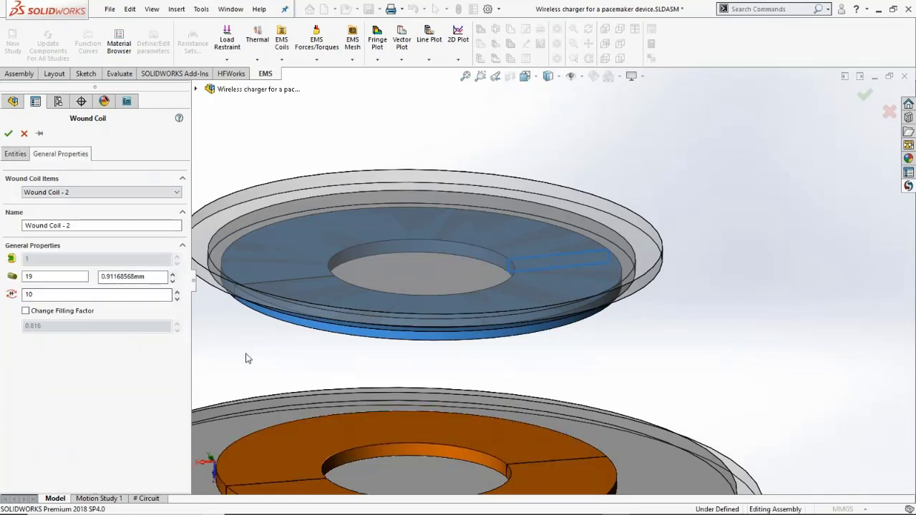
{"action": "scroll", "coordinate": [246, 357], "scroll_direction": "up", "scroll_amount": 1}
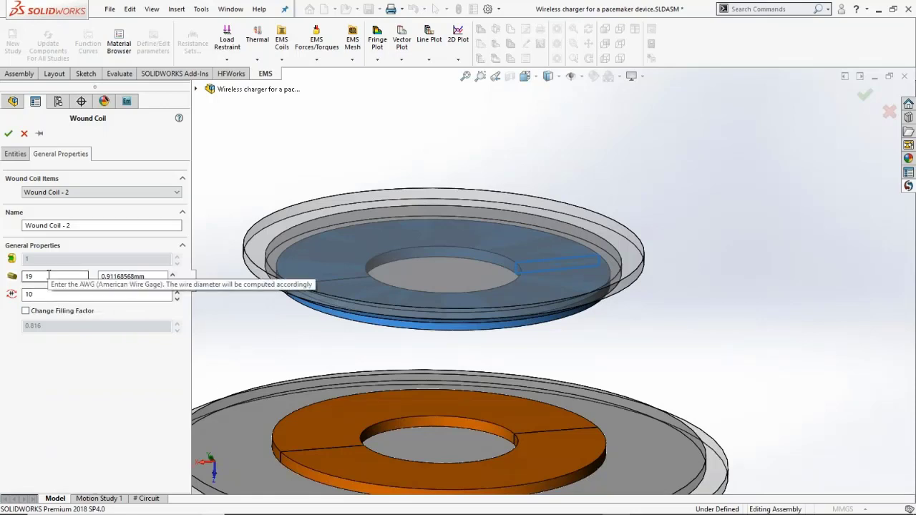
{"action": "left_click", "coordinate": [8, 133]}
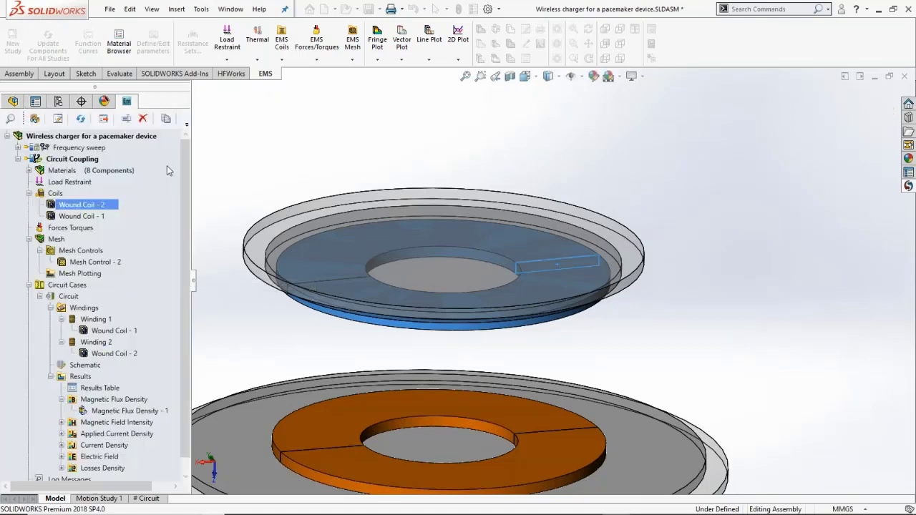
Step: Open the definition of Wound Coil - 1 for editing and check the transmitter component selected as its entity
{"action": "key", "text": "f"}
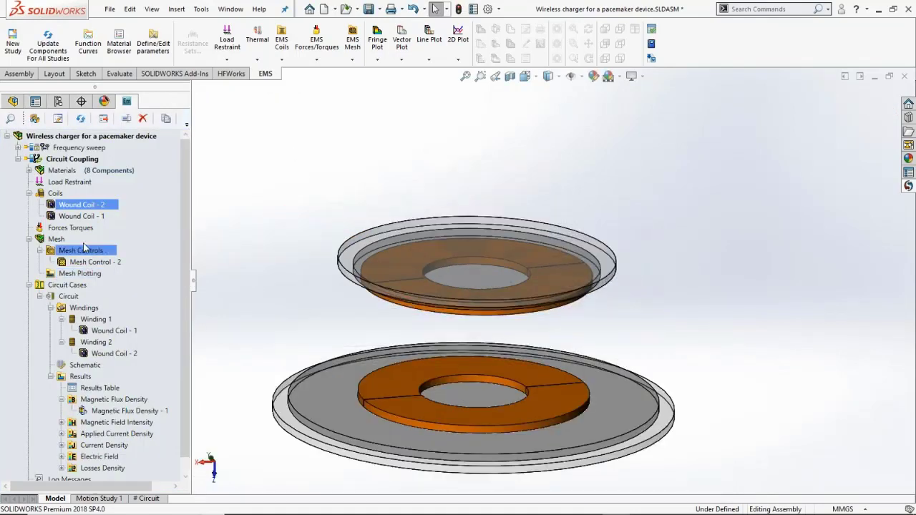
{"action": "left_click", "coordinate": [82, 216], "text": "ctrl"}
{"action": "right_click", "coordinate": [82, 220]}
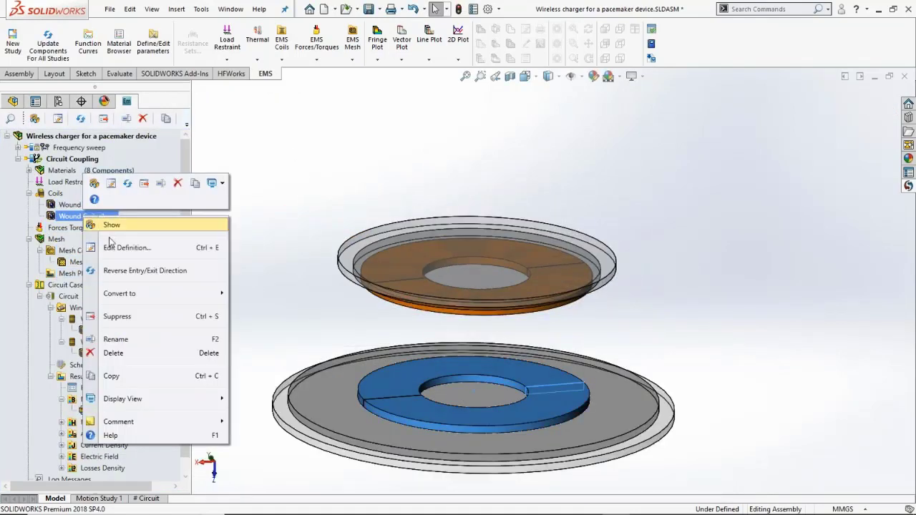
{"action": "left_click", "coordinate": [113, 249]}
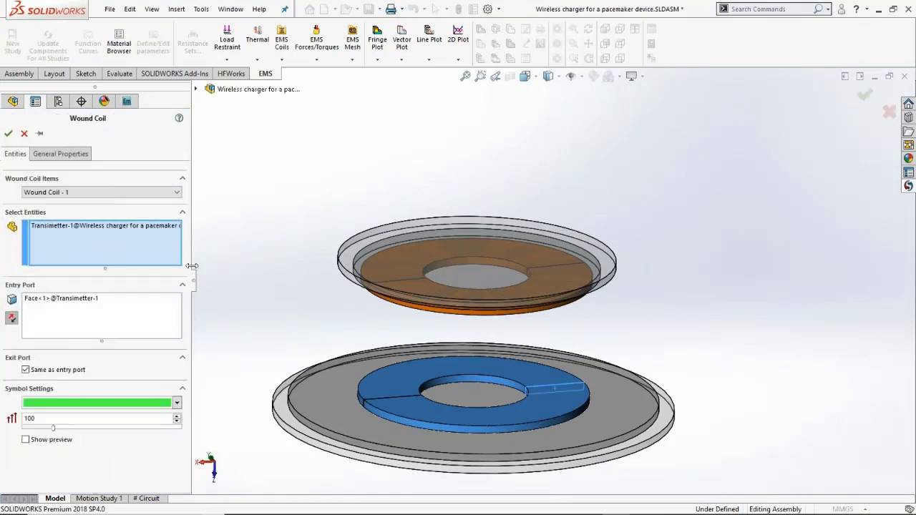
{"action": "left_click", "coordinate": [139, 227]}
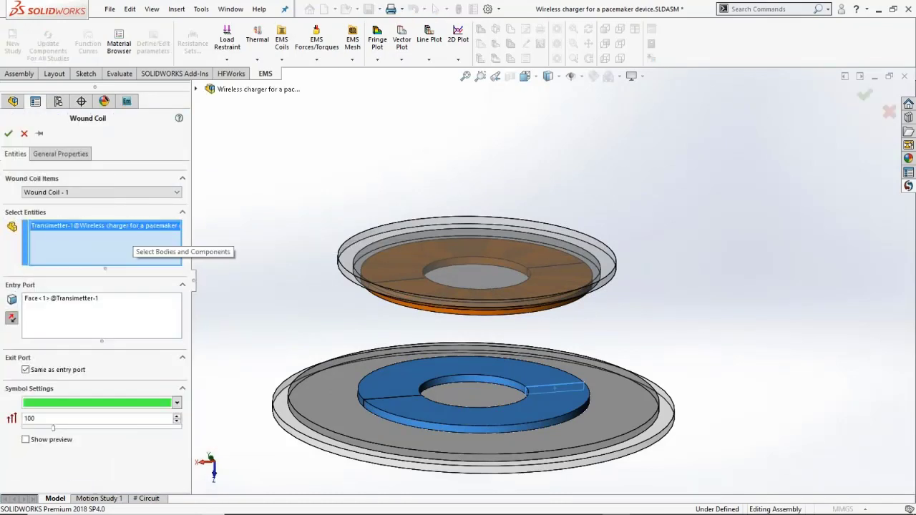
Step: Examine Wound Coil - 1's entry port face, preview the current direction symbols on it, and turn the preview off
{"action": "left_click", "coordinate": [99, 301]}
{"action": "scroll", "coordinate": [554, 415], "scroll_direction": "down", "scroll_amount": 5}
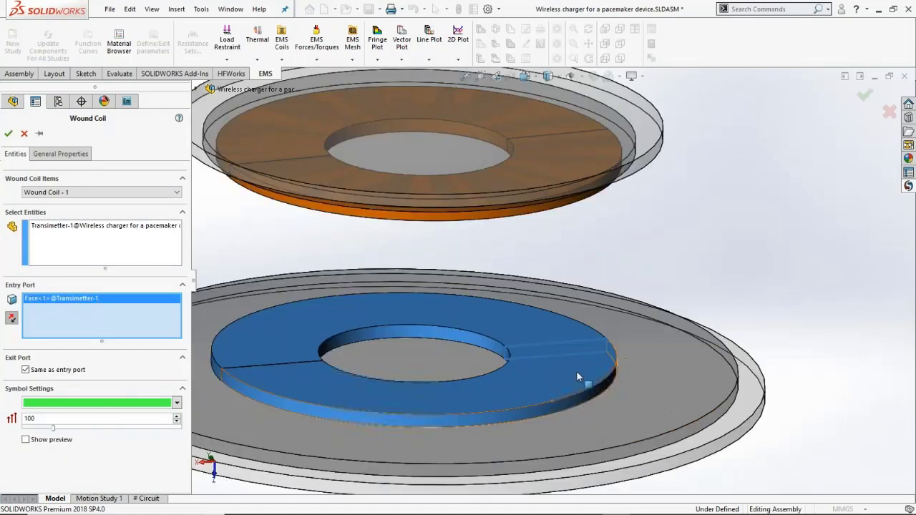
{"action": "left_click", "coordinate": [52, 442]}
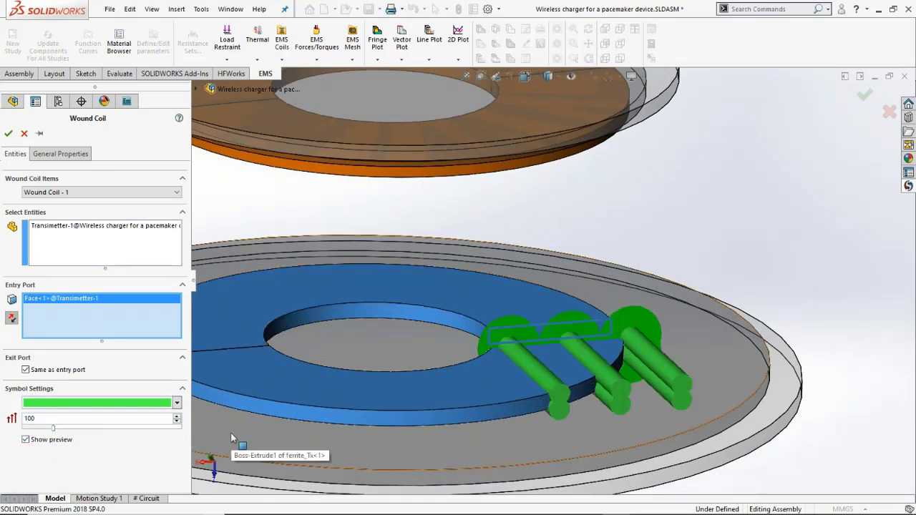
{"action": "left_click", "coordinate": [26, 439]}
Step: Review the wire gauge and turns in Wound Coil - 1's general properties and close the definition without changes
{"action": "left_click", "coordinate": [51, 156]}
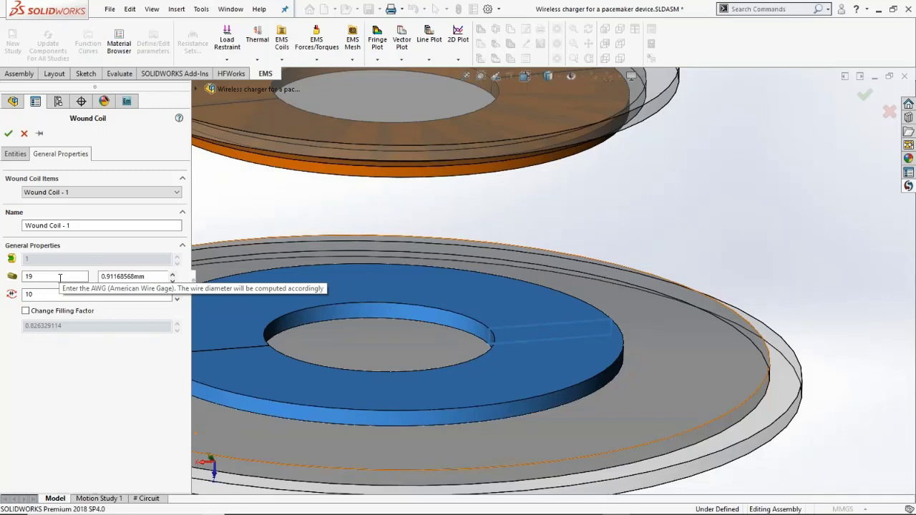
{"action": "left_click", "coordinate": [24, 134]}
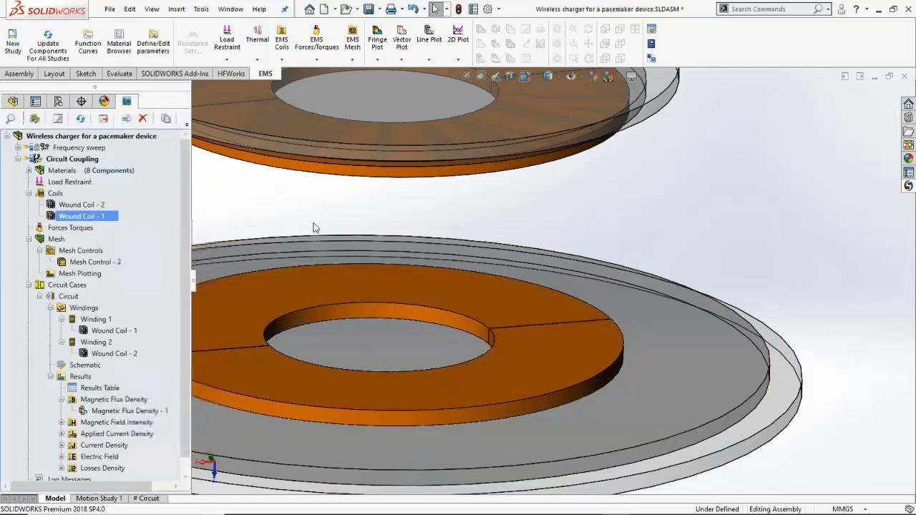
{"action": "key", "text": "f"}
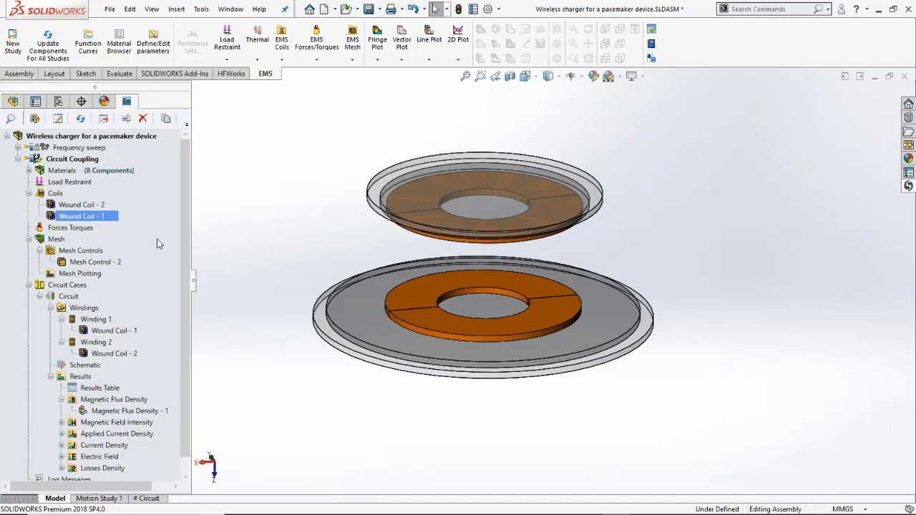
Step: Examine the circuit case under Circuit Cases and the coil assigned to Winding 1
{"action": "left_click", "coordinate": [63, 286]}
{"action": "left_click", "coordinate": [72, 297]}
{"action": "left_click", "coordinate": [97, 320]}
{"action": "left_click", "coordinate": [100, 228]}
{"action": "left_click", "coordinate": [128, 332]}
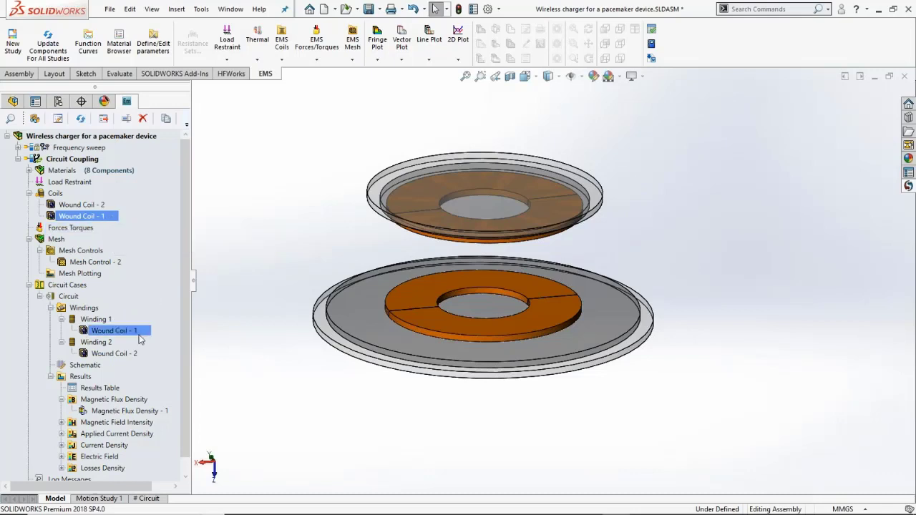
{"action": "left_click", "coordinate": [98, 320]}
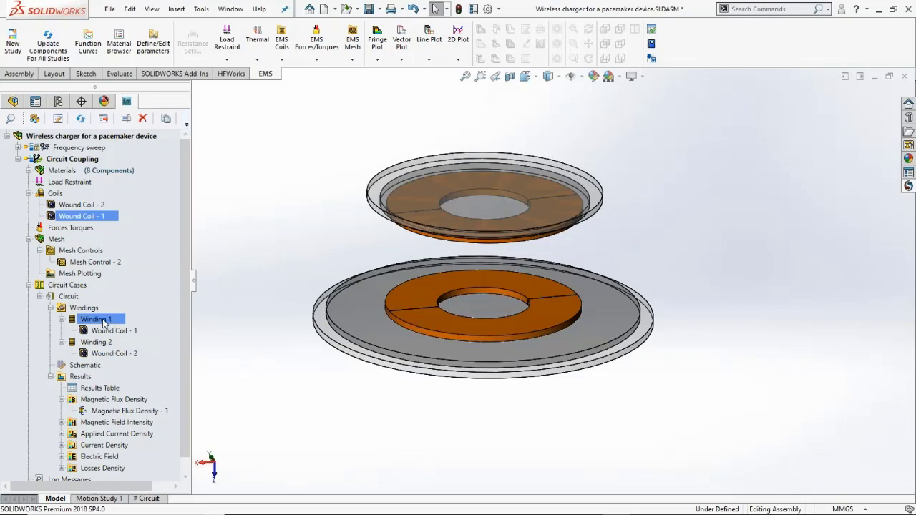
{"action": "left_click", "coordinate": [111, 332]}
{"action": "left_click", "coordinate": [111, 333]}
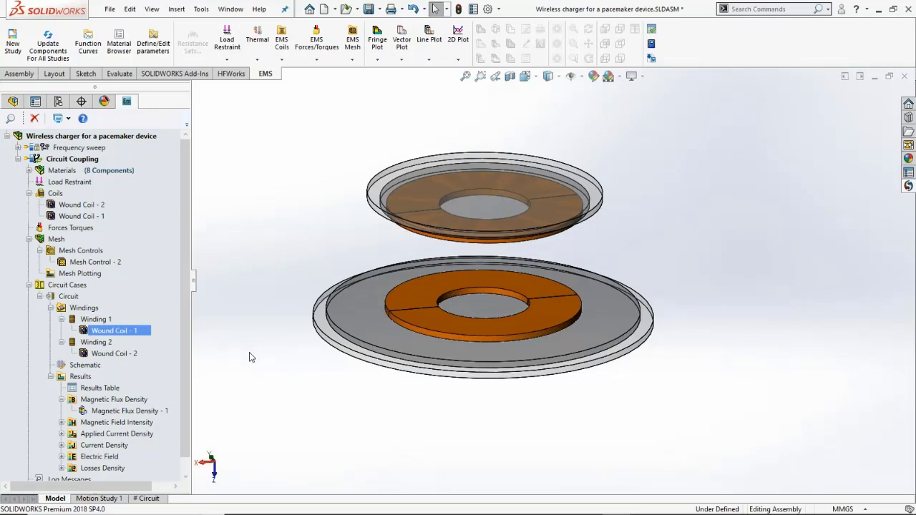
Step: Collapse the Windings folder and open the circuit schematic
{"action": "left_click", "coordinate": [50, 309]}
{"action": "left_click", "coordinate": [79, 332]}
{"action": "double_click", "coordinate": [84, 319]}
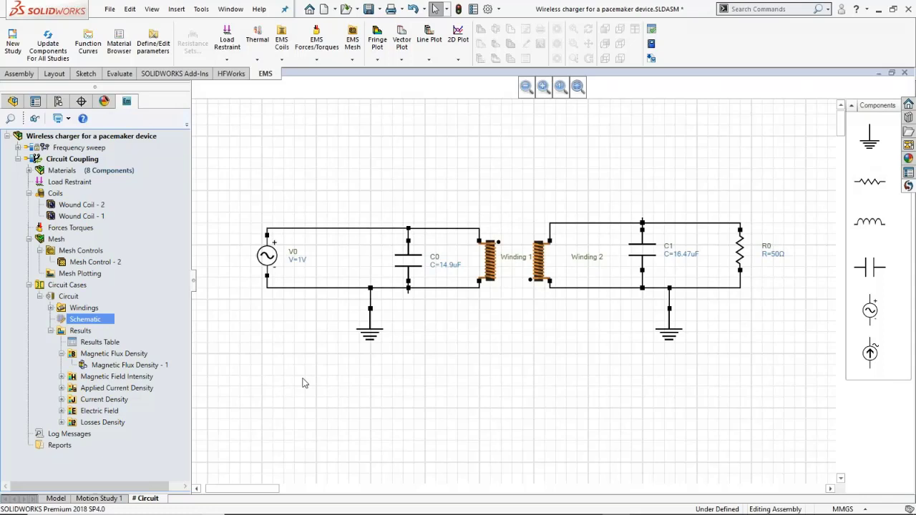
Step: Inspect the magnitude, unit and phase of voltage source V0 in the schematic and close its properties without changes
{"action": "double_click", "coordinate": [267, 256]}
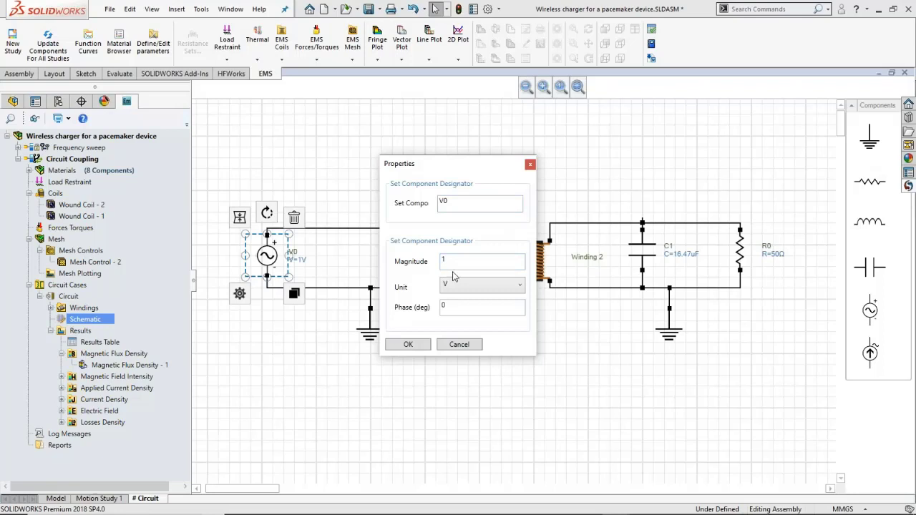
{"action": "left_click", "coordinate": [463, 347]}
{"action": "left_click", "coordinate": [450, 413]}
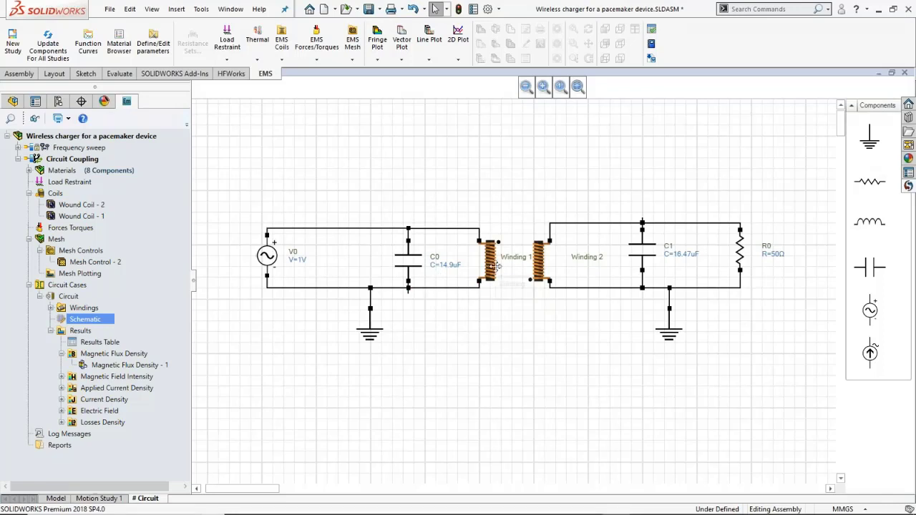
Step: Expand the Windings folder to compare its coil assignments with the schematic, and collapse it again
{"action": "left_click", "coordinate": [51, 307]}
{"action": "left_click", "coordinate": [116, 332]}
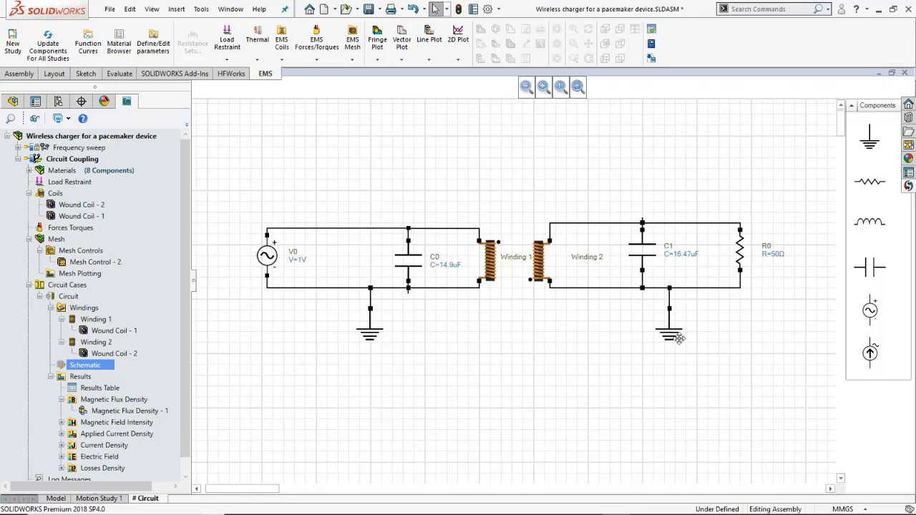
{"action": "left_click", "coordinate": [50, 308]}
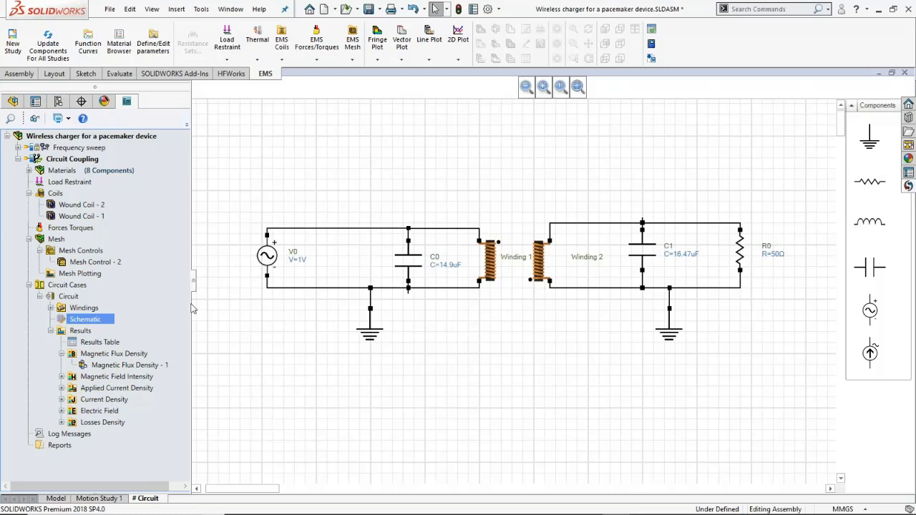
Step: Return to the 3D model, open the circuit case's Results Table, and reposition and shrink its window
{"action": "left_click", "coordinate": [58, 501]}
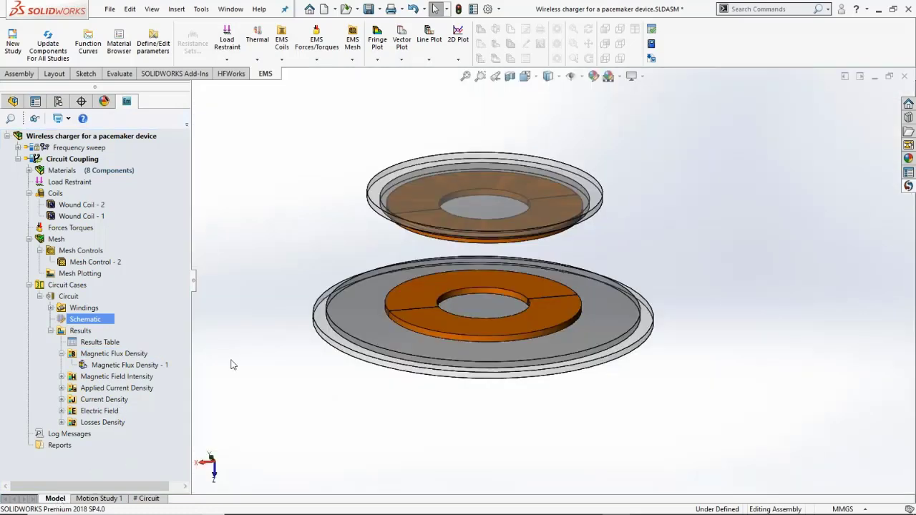
{"action": "mouse_move", "coordinate": [267, 282]}
{"action": "middle_mouse_down"}
{"action": "mouse_move", "coordinate": [278, 293]}
{"action": "mouse_move", "coordinate": [263, 293]}
{"action": "middle_mouse_up"}
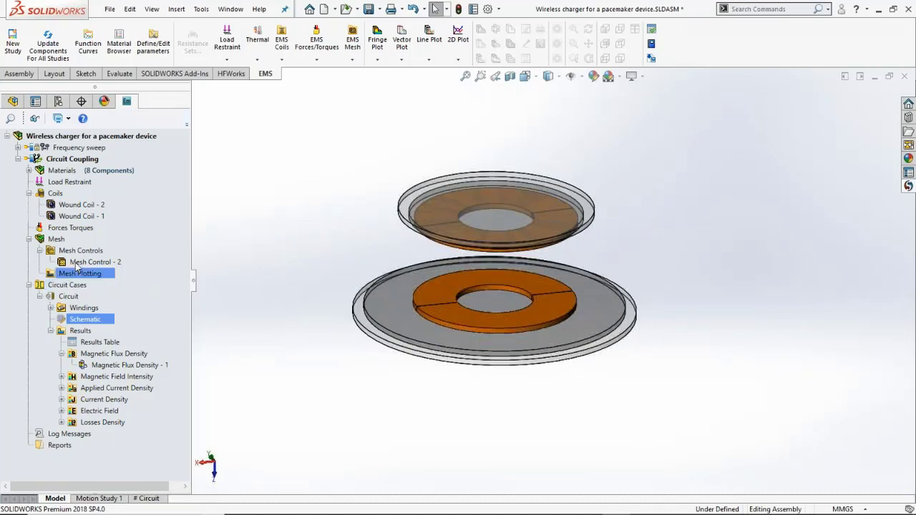
{"action": "double_click", "coordinate": [100, 343]}
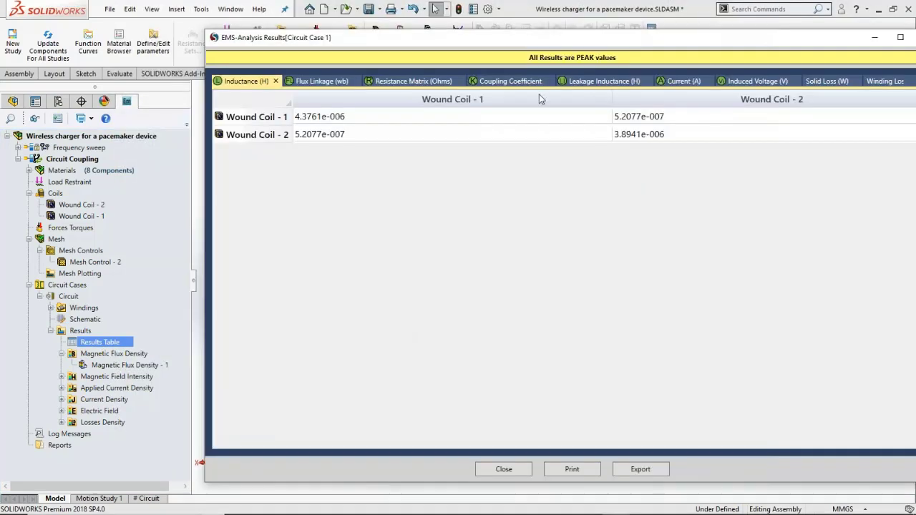
{"action": "left_click_drag", "start_coordinate": [540, 37], "coordinate": [422, 42]}
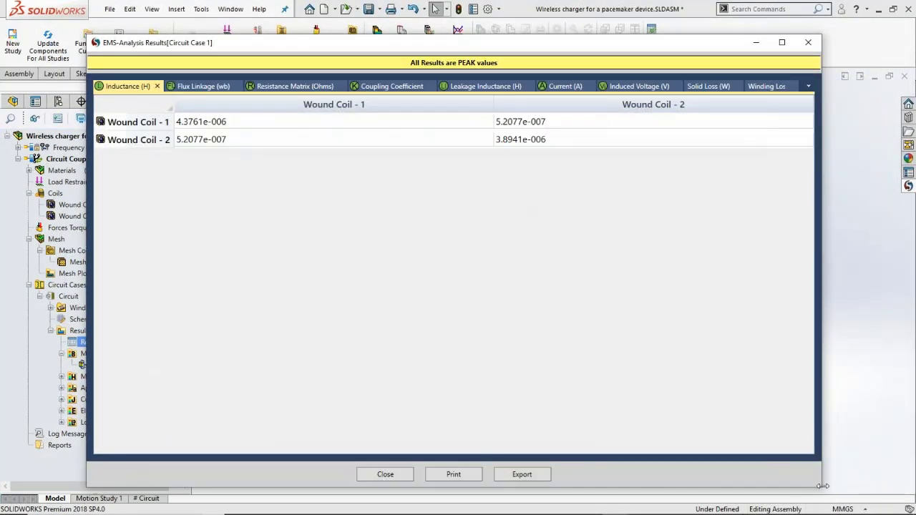
{"action": "left_click_drag", "start_coordinate": [824, 380], "coordinate": [779, 373]}
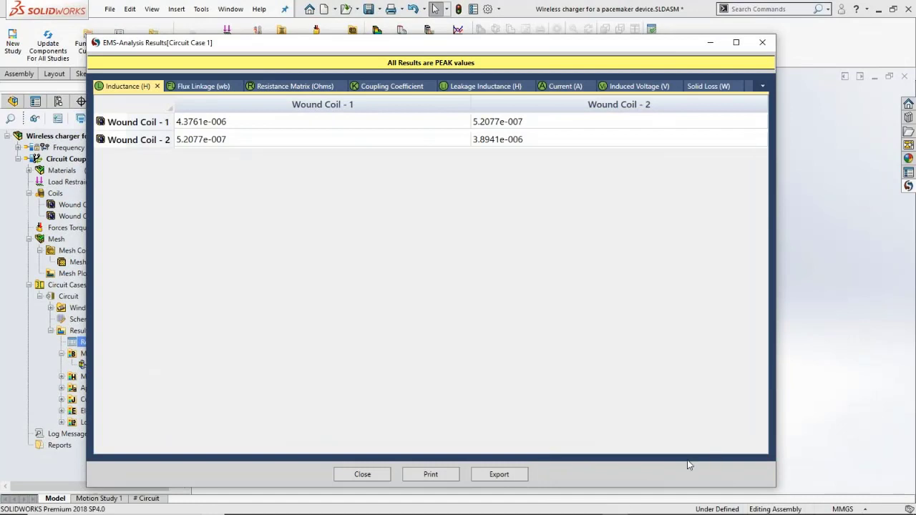
{"action": "left_click_drag", "start_coordinate": [657, 489], "coordinate": [659, 414]}
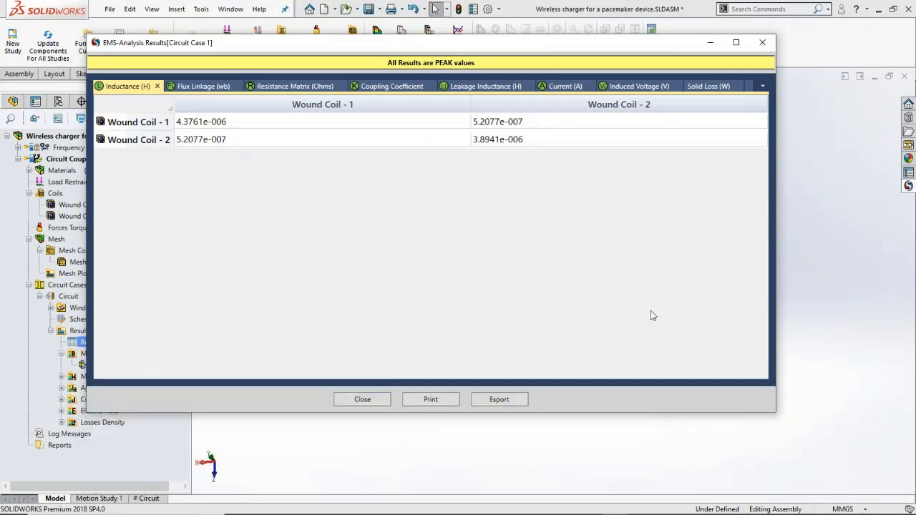
Step: Examine the self and mutual inductances of both wound coils in the inductance results
{"action": "left_click", "coordinate": [201, 123]}
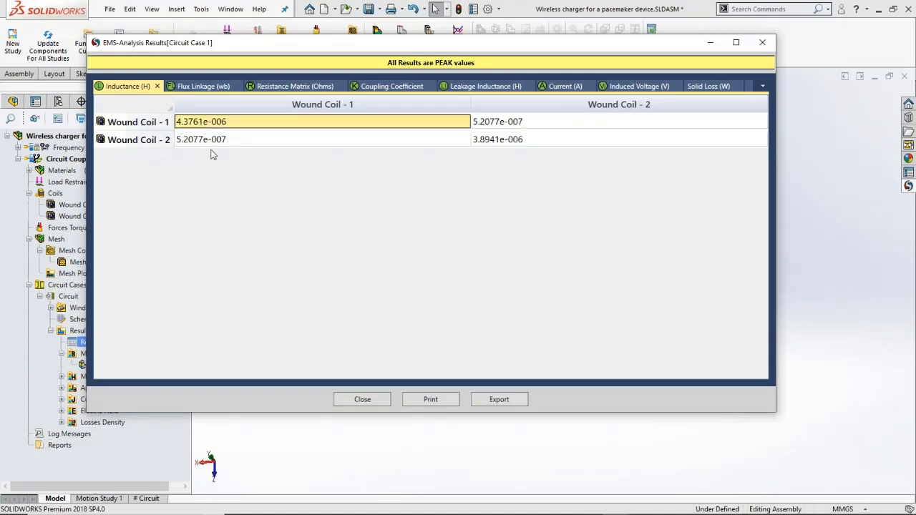
{"action": "left_click", "coordinate": [501, 145]}
{"action": "left_click", "coordinate": [303, 143]}
{"action": "left_click", "coordinate": [510, 127]}
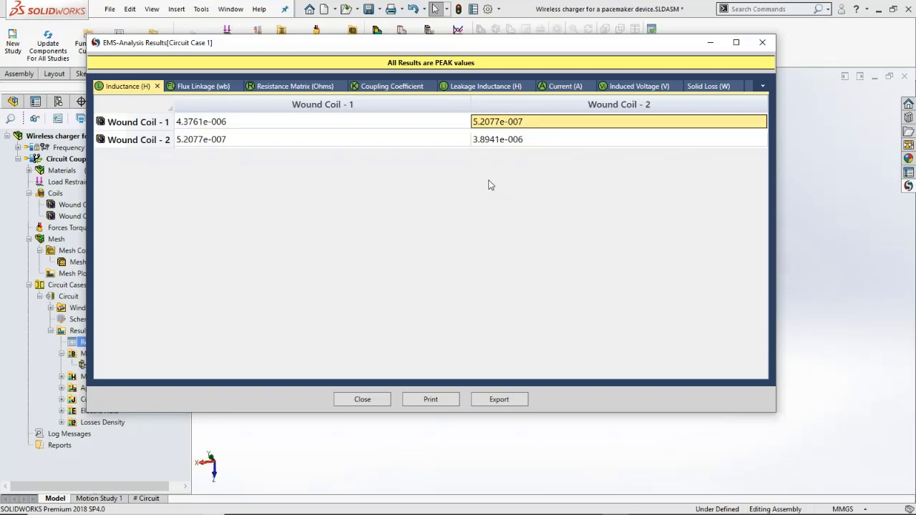
Step: Review the flux linkage and resistance matrix results of both wound coils
{"action": "left_click", "coordinate": [203, 86]}
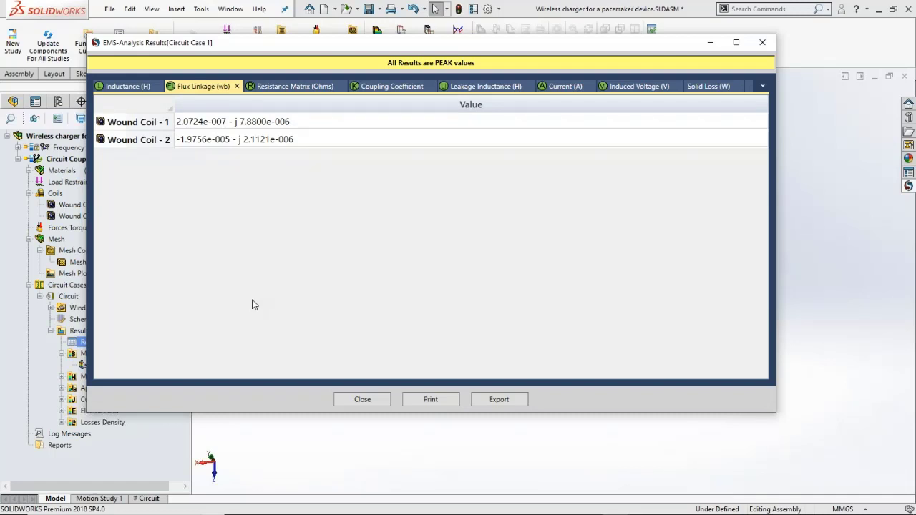
{"action": "left_click", "coordinate": [279, 86]}
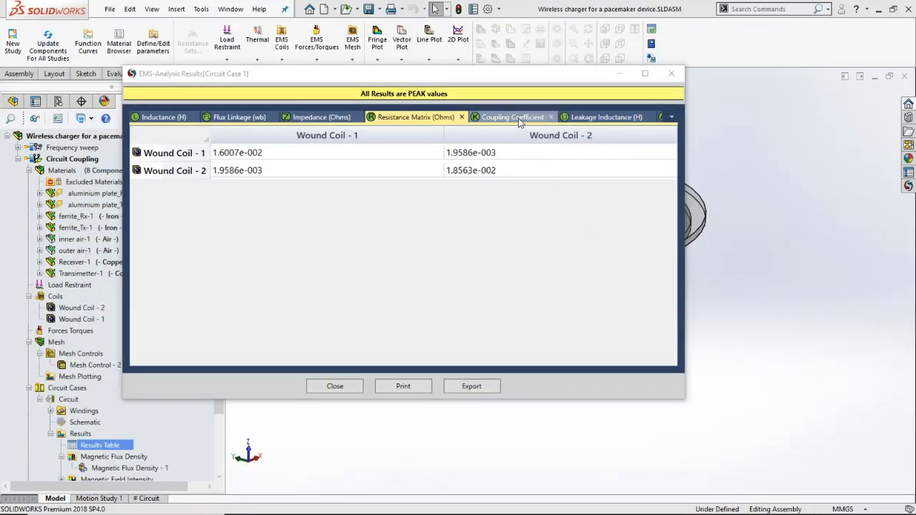
Step: Examine the coupling coefficient between the two wound coils and make the results window smaller
{"action": "left_click", "coordinate": [520, 121]}
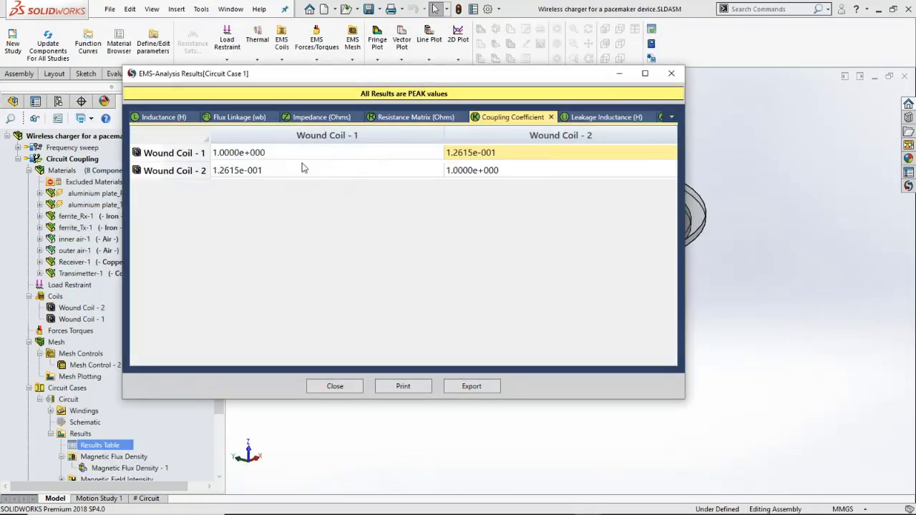
{"action": "left_click", "coordinate": [272, 174]}
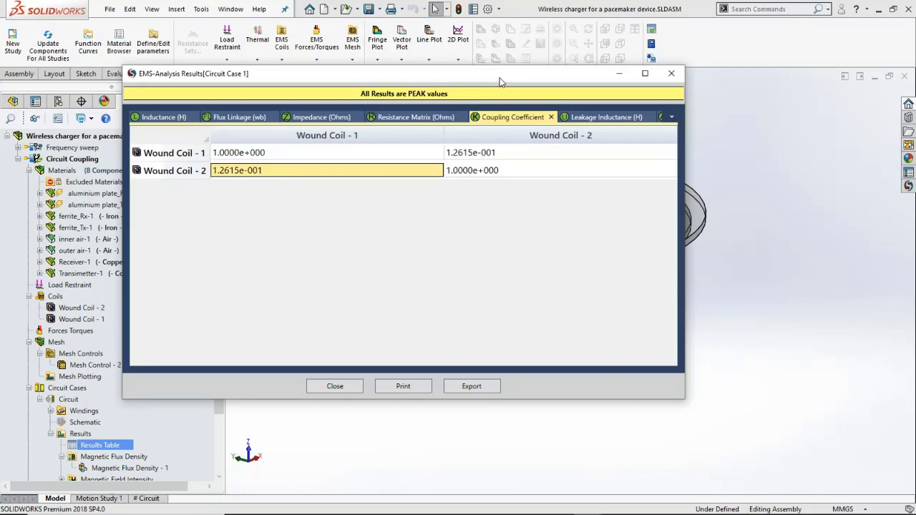
{"action": "left_click_drag", "start_coordinate": [501, 81], "coordinate": [479, 81]}
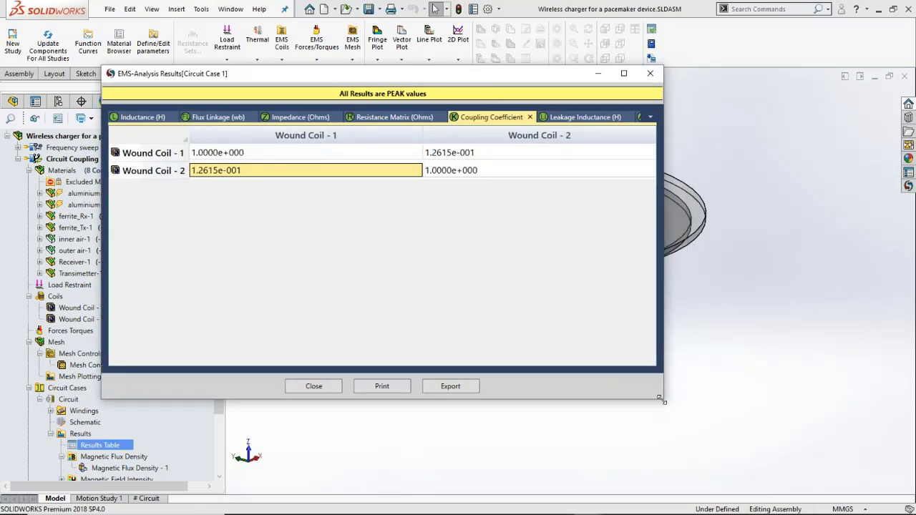
{"action": "left_click_drag", "start_coordinate": [663, 398], "coordinate": [643, 378]}
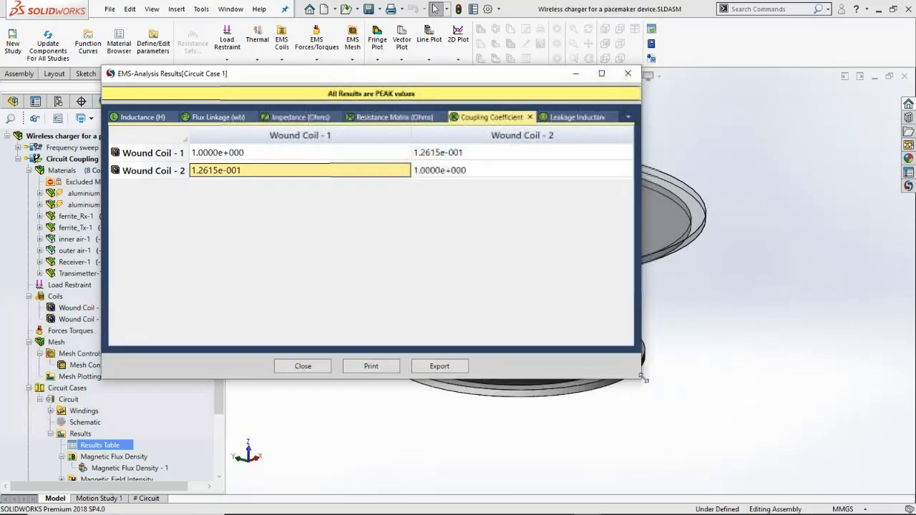
Step: Show the current results and examine the values of Wound Coil - 1 and Wound Coil - 2
{"action": "left_click", "coordinate": [628, 117]}
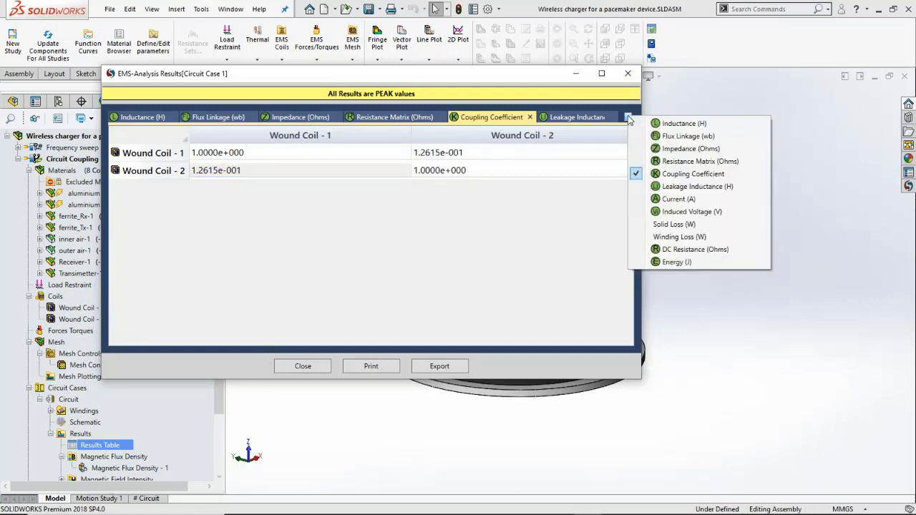
{"action": "left_click", "coordinate": [688, 204]}
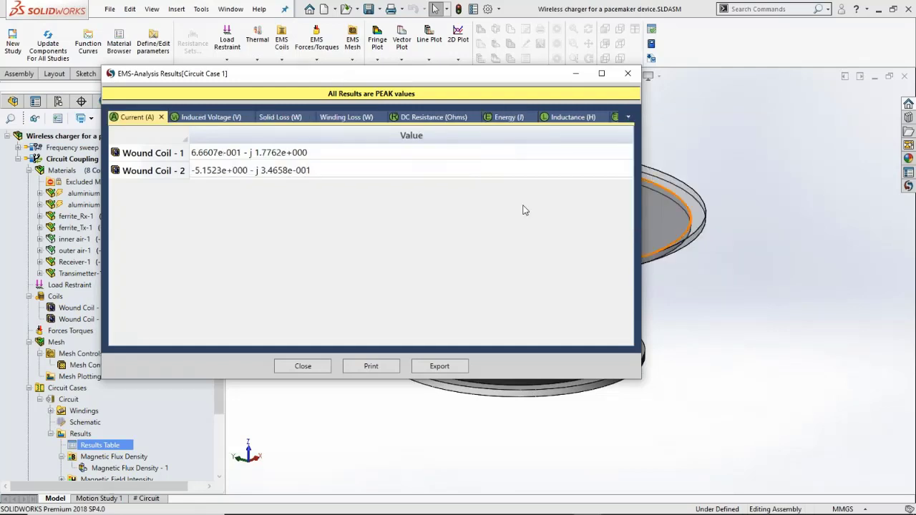
{"action": "left_click", "coordinate": [280, 158]}
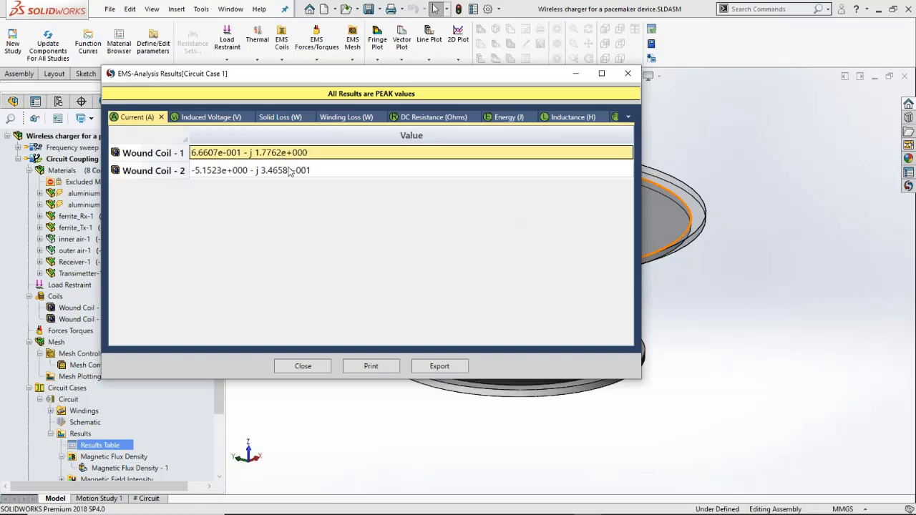
{"action": "left_click", "coordinate": [290, 172]}
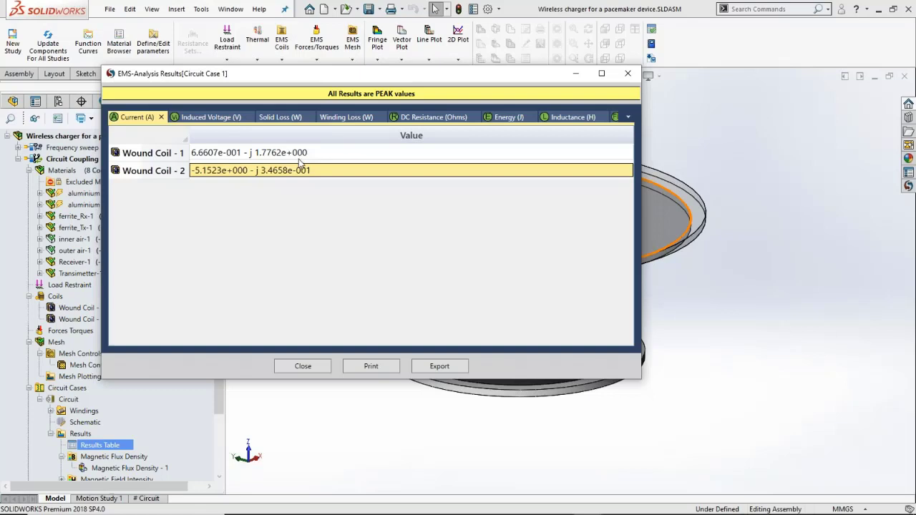
Step: Examine the induced voltages of both wound coils and the list of available result types, closing the results table
{"action": "left_click", "coordinate": [213, 119]}
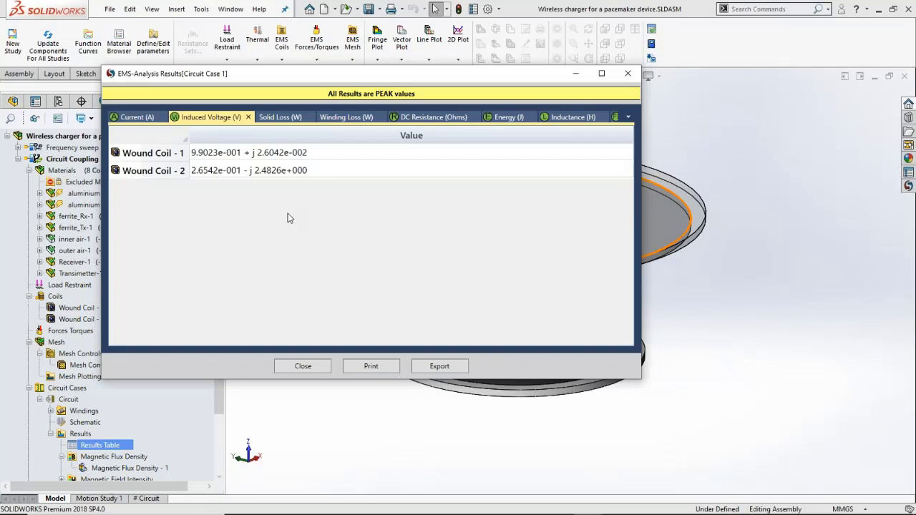
{"action": "left_click", "coordinate": [627, 118]}
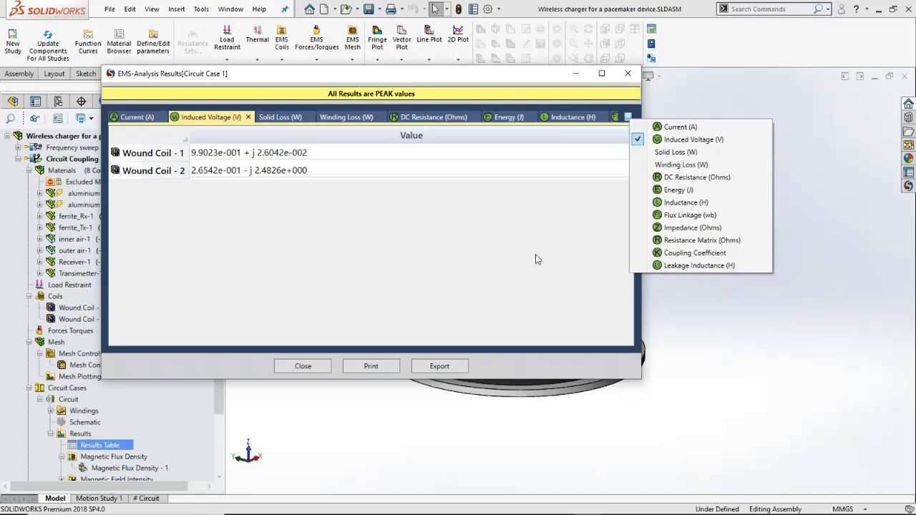
{"action": "left_click", "coordinate": [315, 366]}
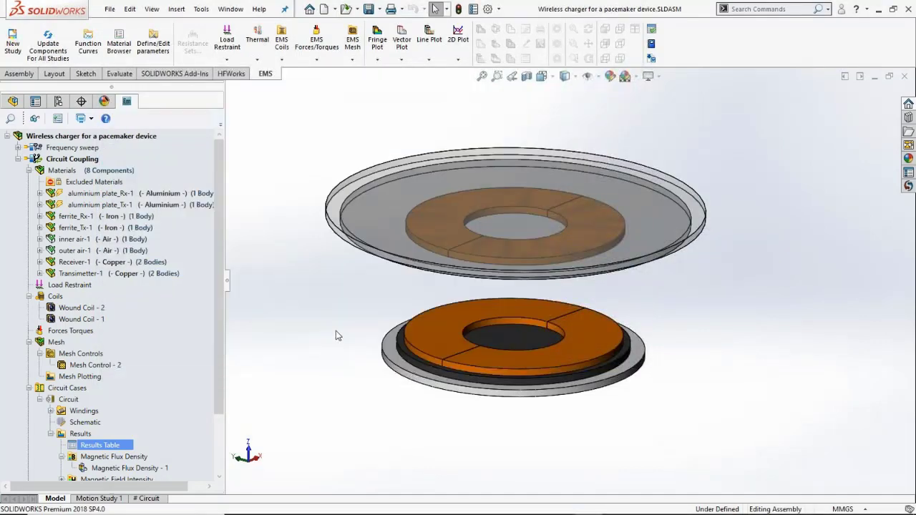
Step: Display the circuit case's Magnetic Flux Density - 1 plot and examine the field around the transmitter and receiver
{"action": "left_click", "coordinate": [50, 433]}
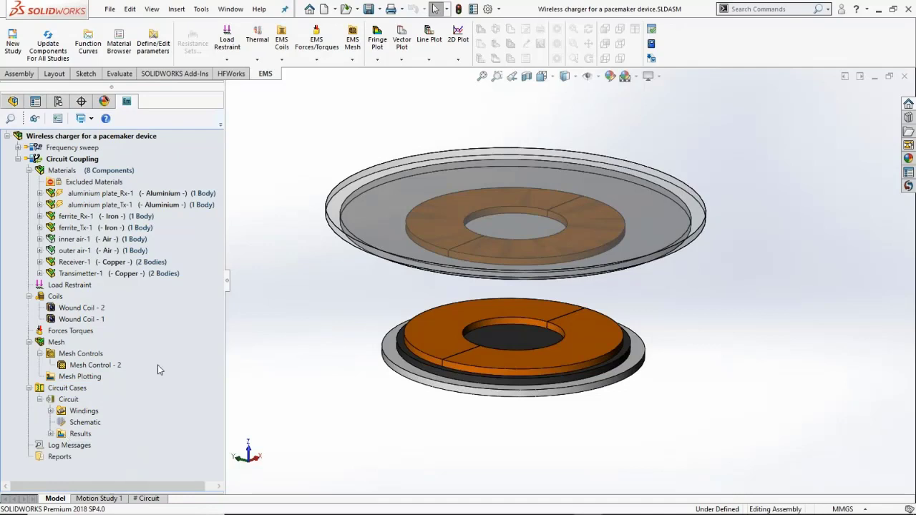
{"action": "left_click", "coordinate": [50, 434]}
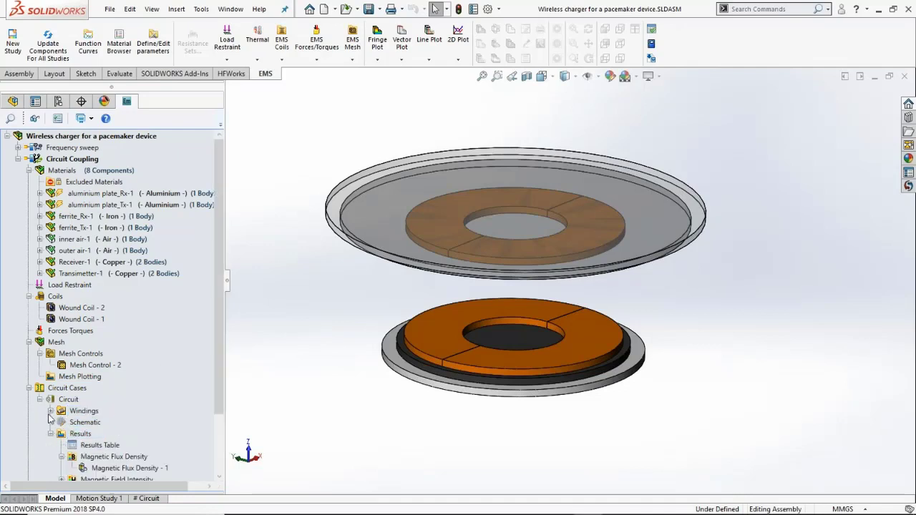
{"action": "left_click_drag", "start_coordinate": [218, 314], "coordinate": [220, 372]}
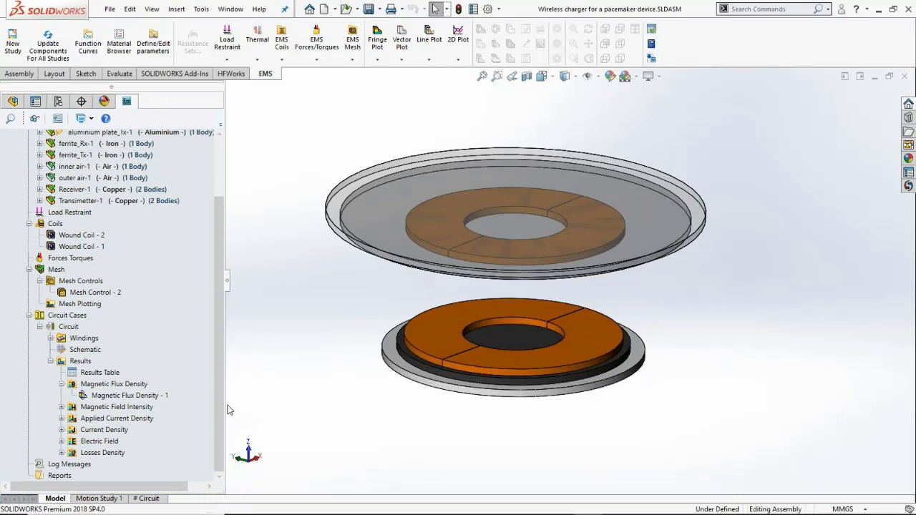
{"action": "left_click", "coordinate": [119, 397]}
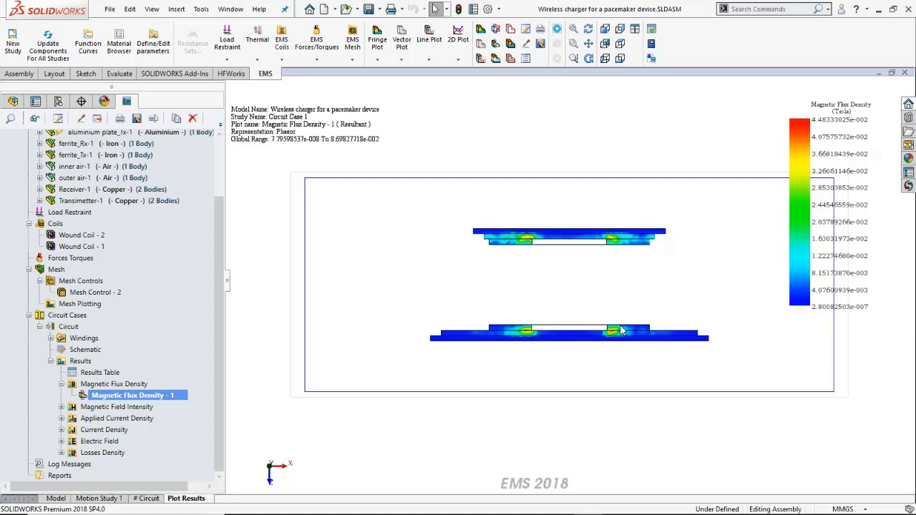
{"action": "scroll", "coordinate": [774, 244], "scroll_direction": "down", "scroll_amount": 1}
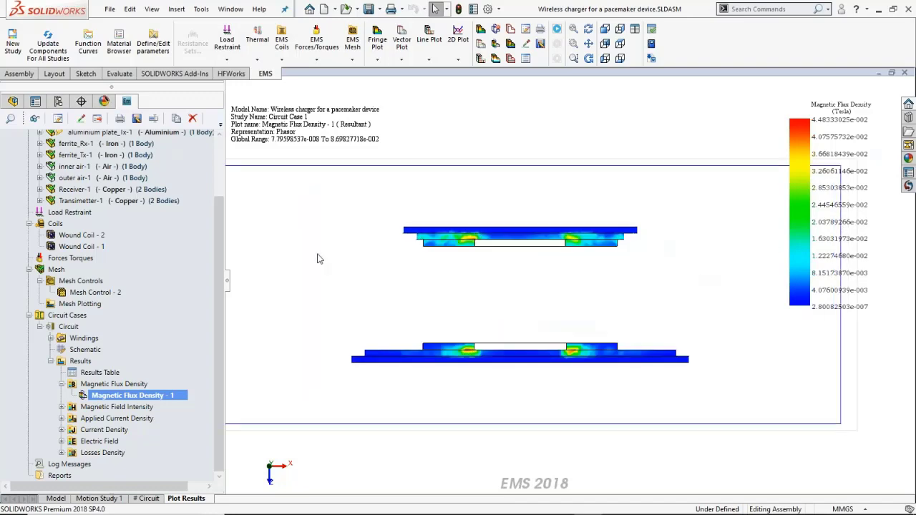
Step: Show all hidden parts of the model, including inner air-1 and outer air-1, and fit them in view
{"action": "scroll", "coordinate": [108, 250], "scroll_direction": "up", "scroll_amount": 2}
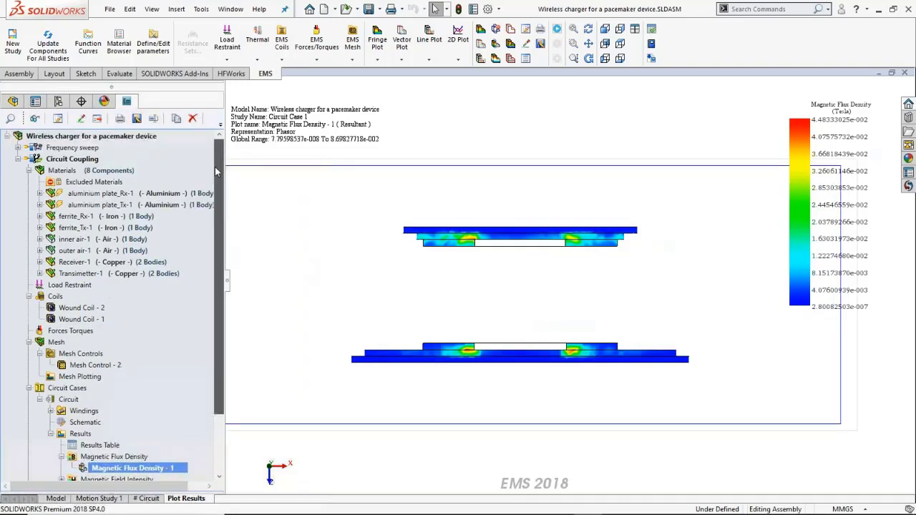
{"action": "left_click", "coordinate": [79, 242]}
{"action": "left_click", "coordinate": [81, 251], "text": "ctrl"}
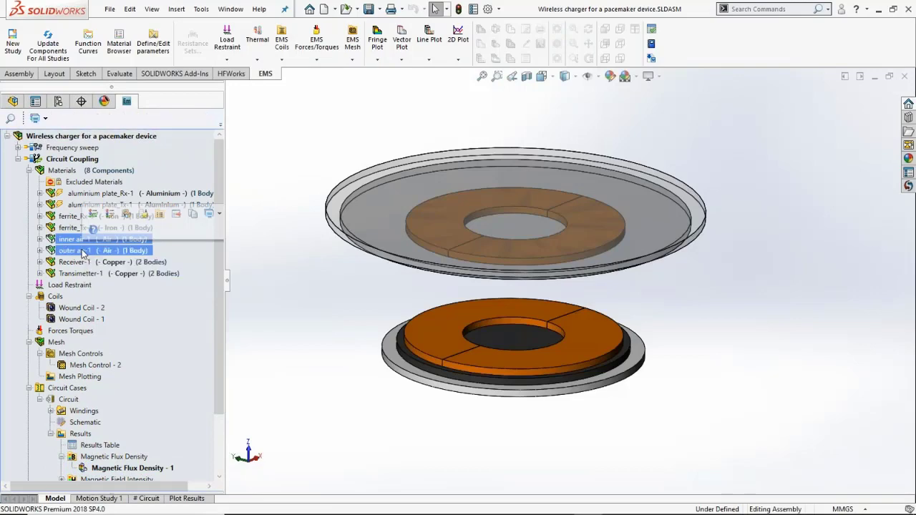
{"action": "right_click", "coordinate": [82, 254]}
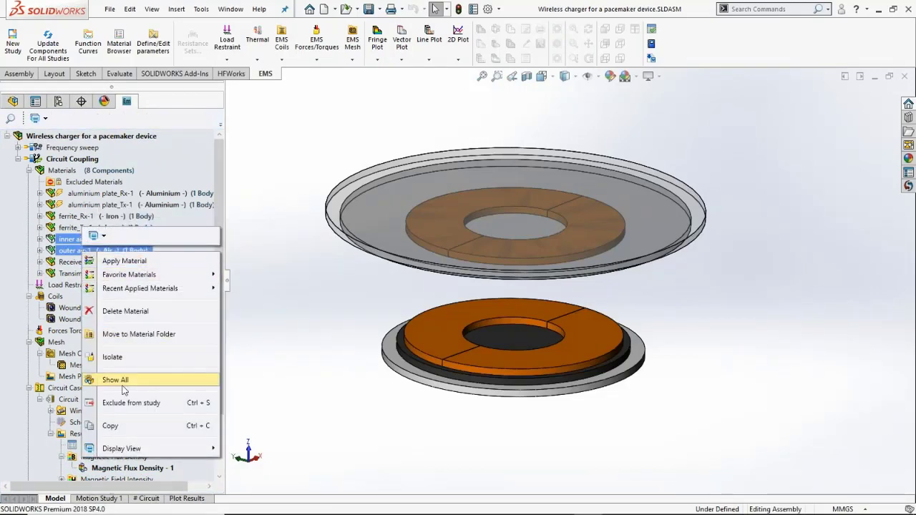
{"action": "left_click", "coordinate": [118, 380]}
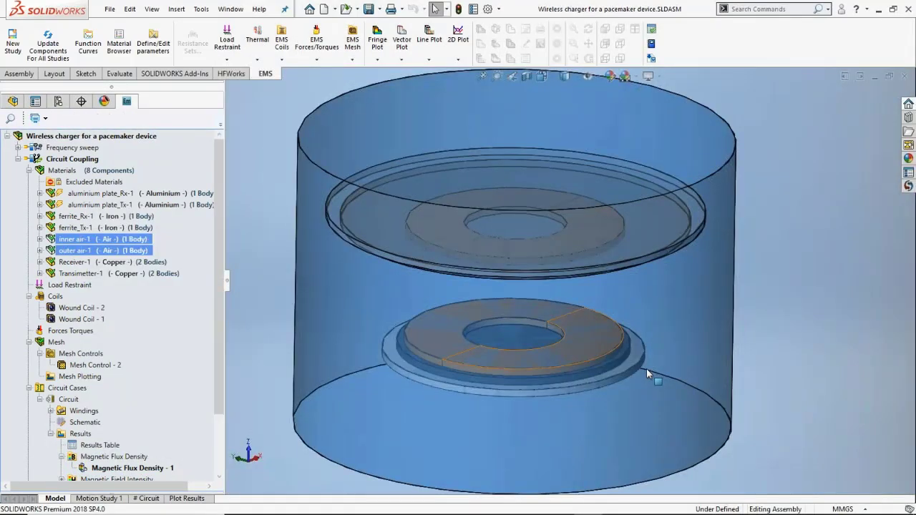
{"action": "key", "text": "f"}
Step: Display the Magnetic Flux Density - 1 plot again with the air regions included, oriented to the Top View
{"action": "left_click", "coordinate": [131, 469]}
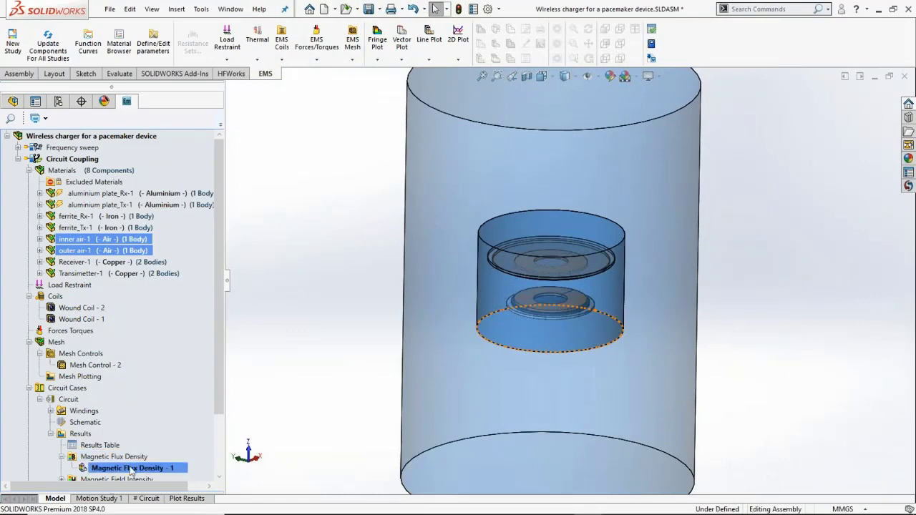
{"action": "double_click", "coordinate": [131, 469]}
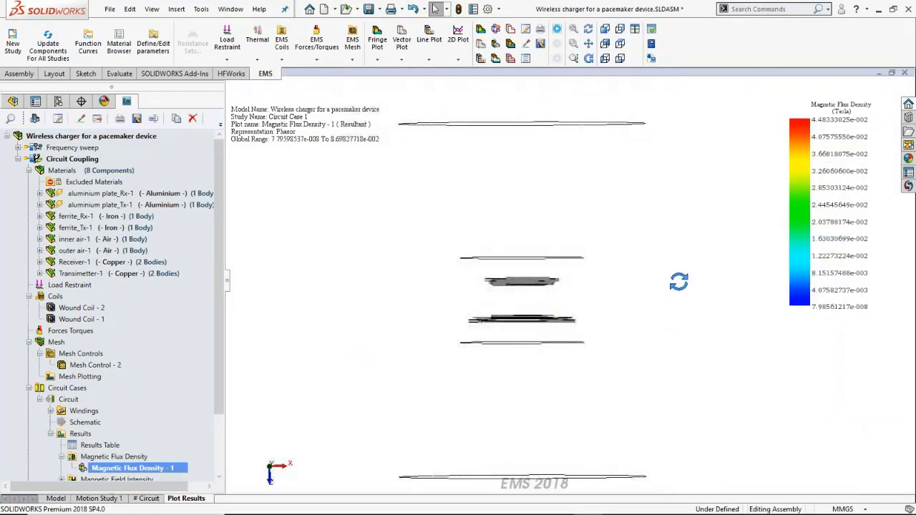
{"action": "right_click", "coordinate": [297, 249]}
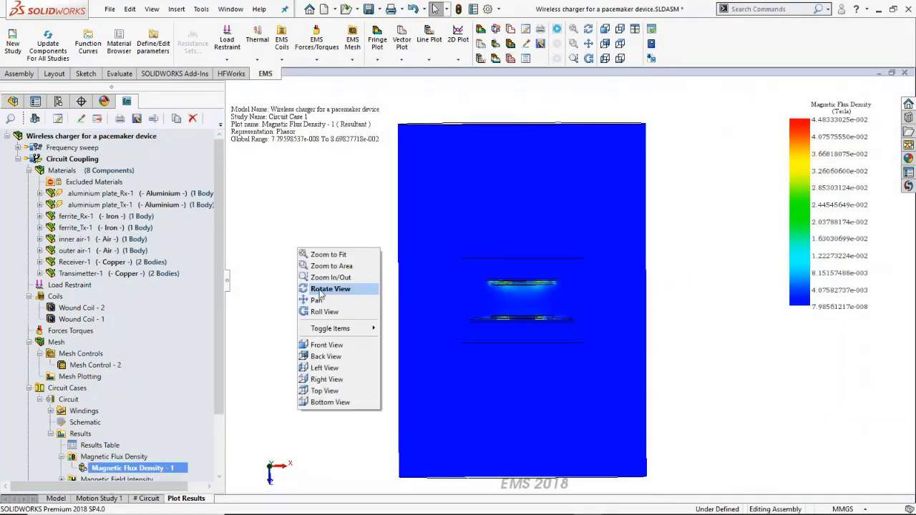
{"action": "left_click", "coordinate": [327, 390]}
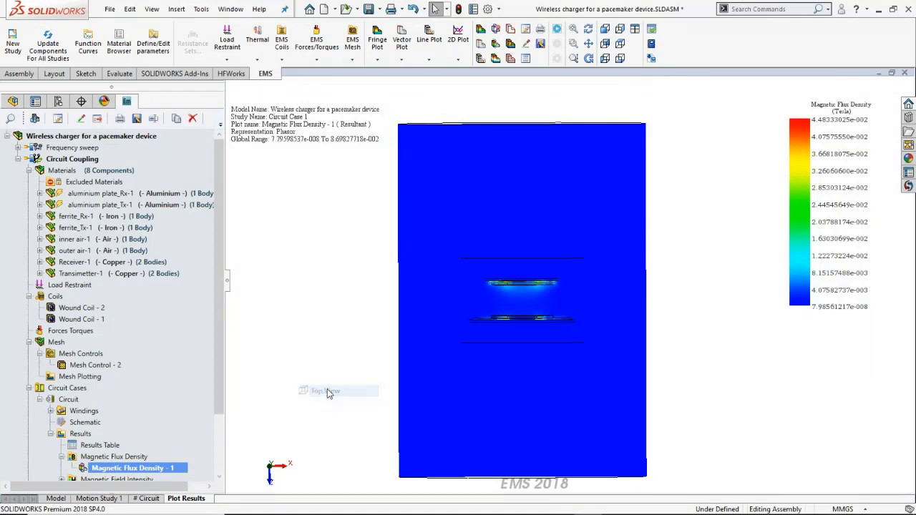
{"action": "scroll", "coordinate": [601, 281], "scroll_direction": "down", "scroll_amount": 5}
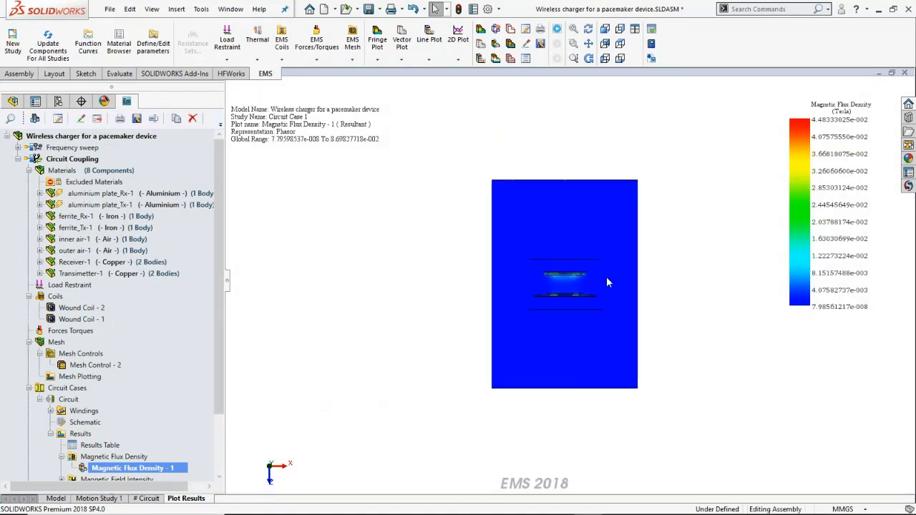
{"action": "scroll", "coordinate": [548, 287], "scroll_direction": "down", "scroll_amount": 2}
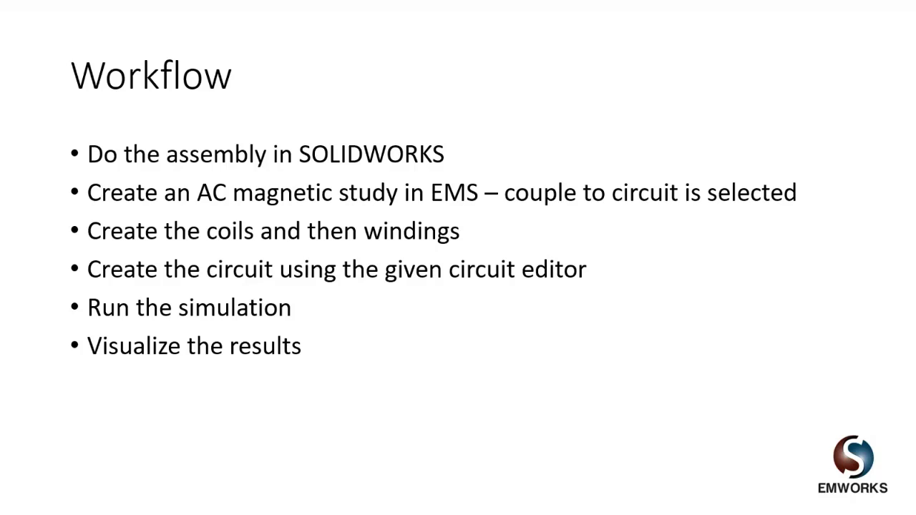
{"action": "left_click", "coordinate": [826, 301]}
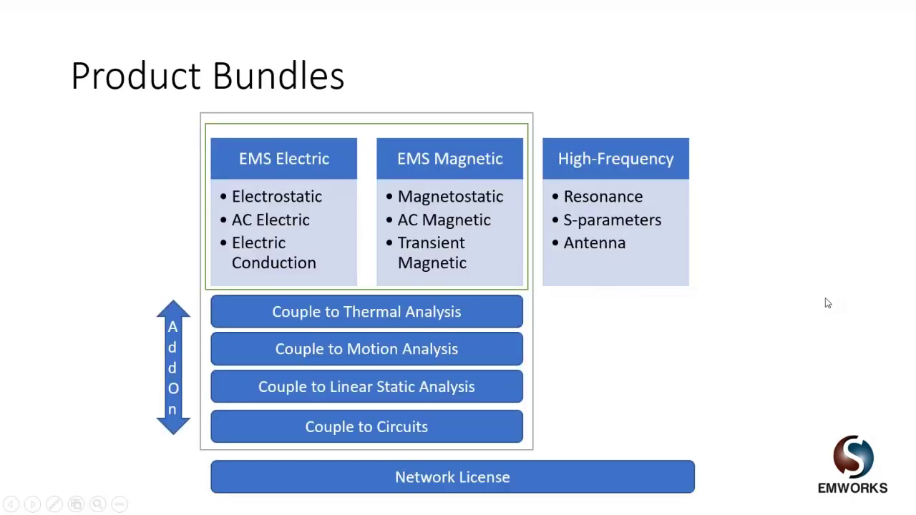